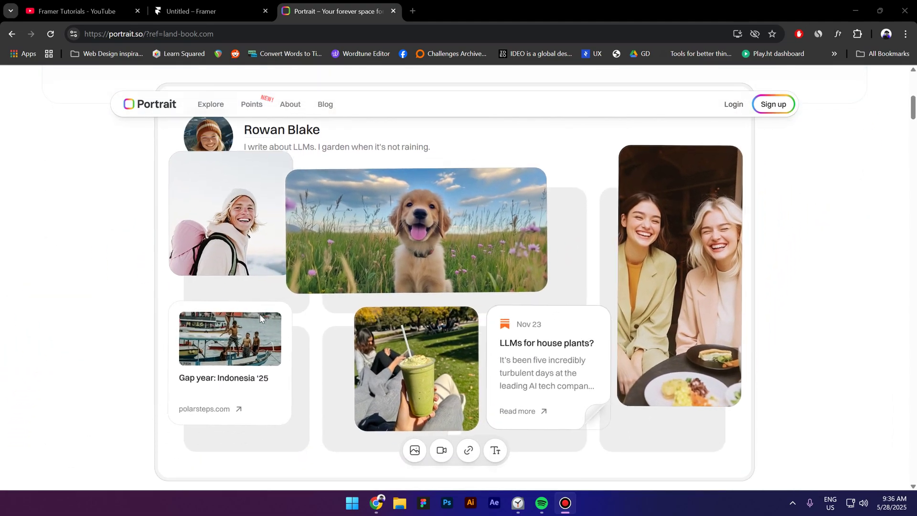
{"action": "scroll", "coordinate": [260, 314], "scroll_direction": "down", "scroll_amount": 1}
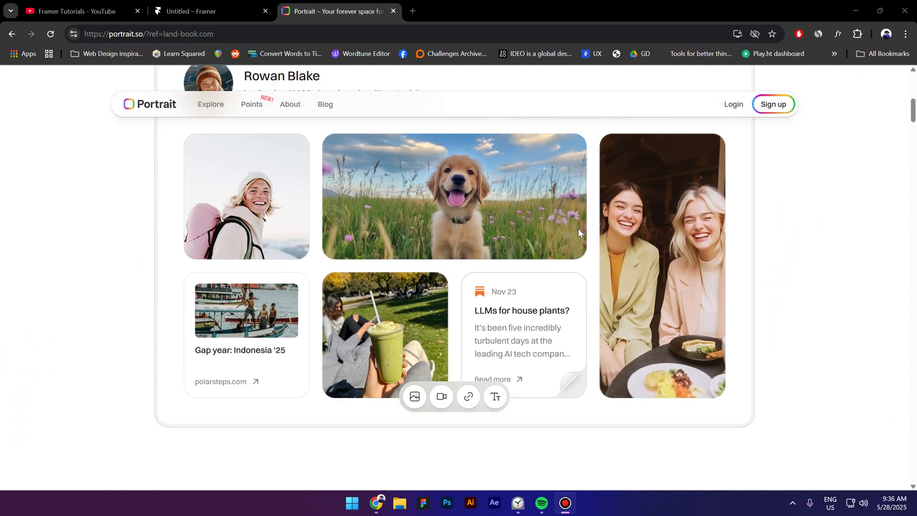
- Review the photo grid on the Portrait page, switch to the Framer project and inspect the desktop Section's Container and text wrapper
{"action": "left_click", "coordinate": [205, 11]}
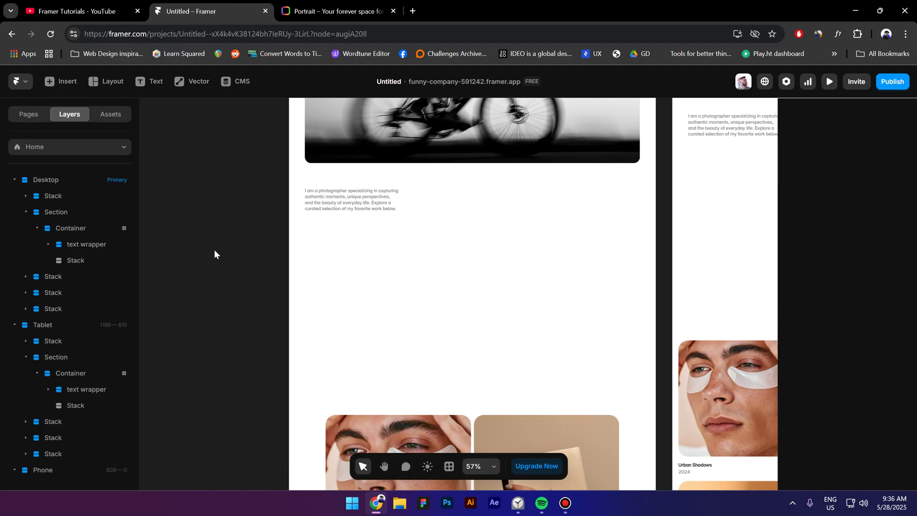
{"action": "left_click", "coordinate": [338, 286]}
{"action": "left_click", "coordinate": [70, 213]}
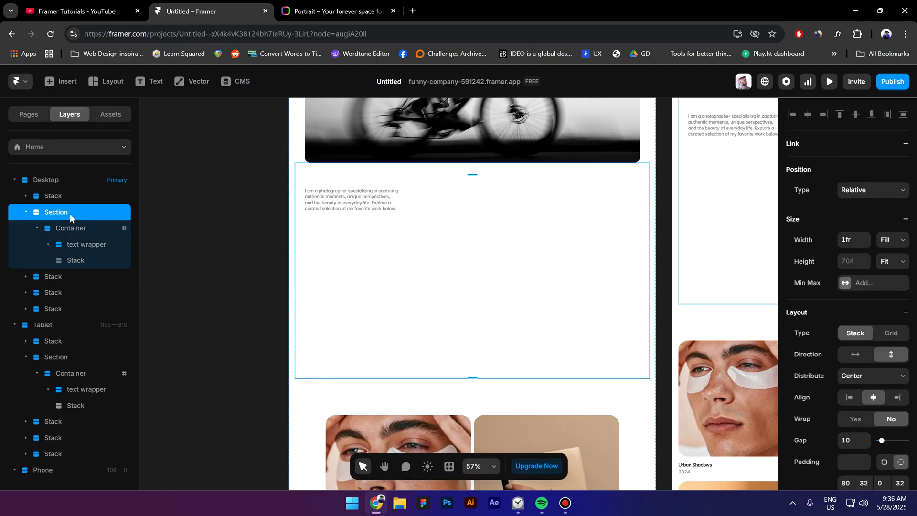
{"action": "left_click", "coordinate": [82, 230]}
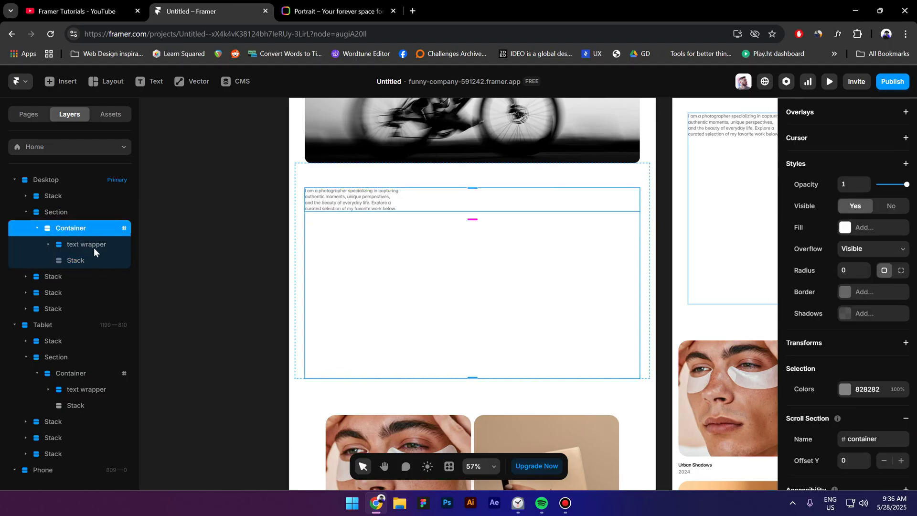
{"action": "left_click", "coordinate": [93, 247]}
- Draw a grid about 1049 wide and 434 high inside the empty Stack of the desktop Container
{"action": "left_click", "coordinate": [71, 262]}
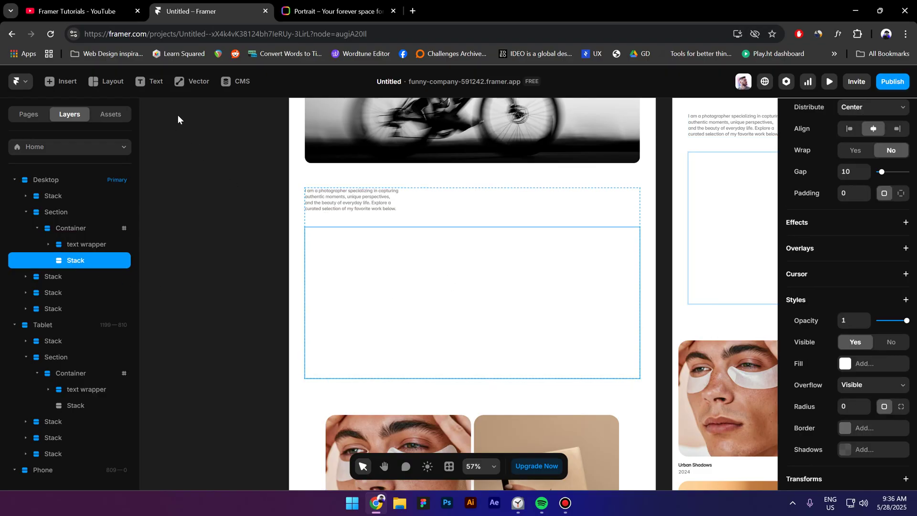
{"action": "left_click", "coordinate": [109, 82]}
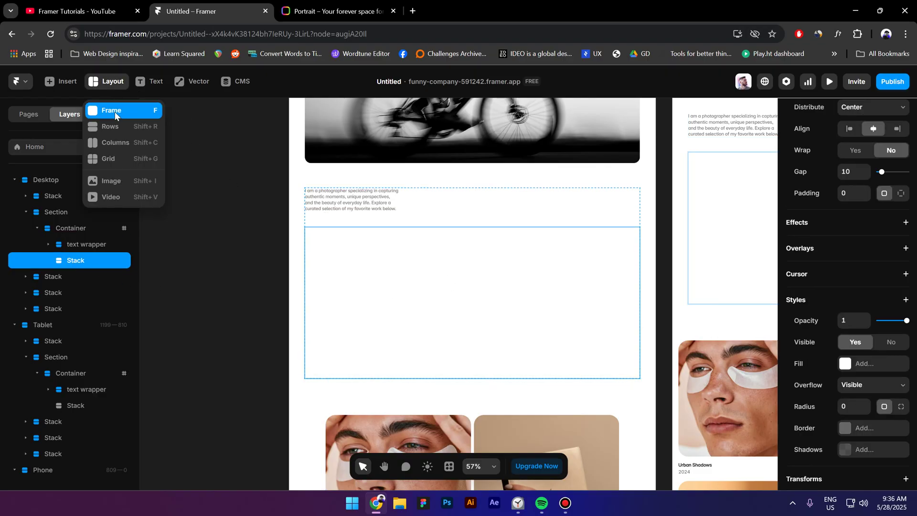
{"action": "left_click", "coordinate": [119, 159]}
{"action": "left_click_drag", "start_coordinate": [308, 229], "coordinate": [633, 359]}
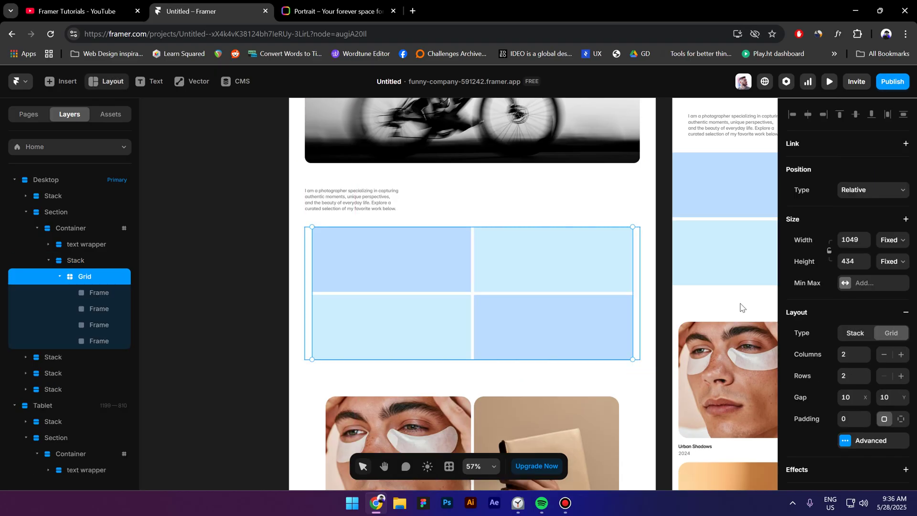
- Make the grid's width relative and set it to 100%
{"action": "left_click", "coordinate": [890, 241]}
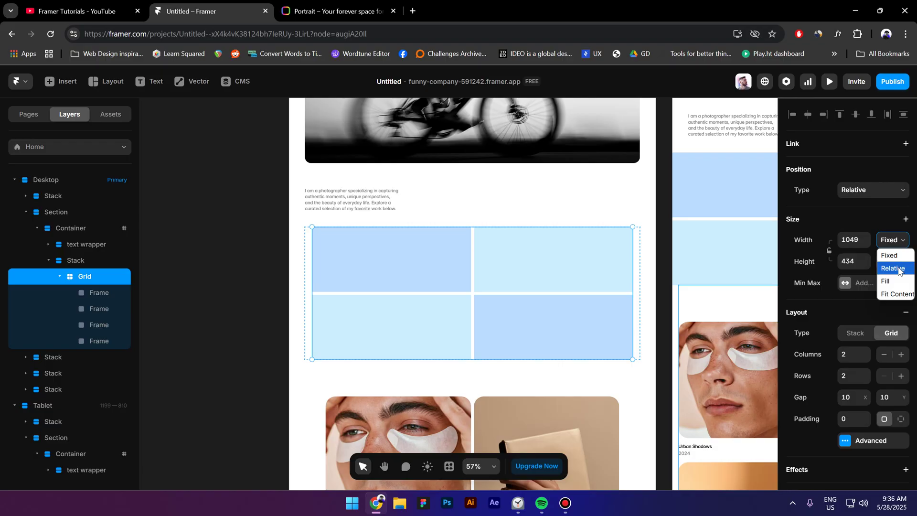
{"action": "left_click", "coordinate": [898, 270]}
{"action": "left_click", "coordinate": [842, 239]}
{"action": "type", "text": "1"}
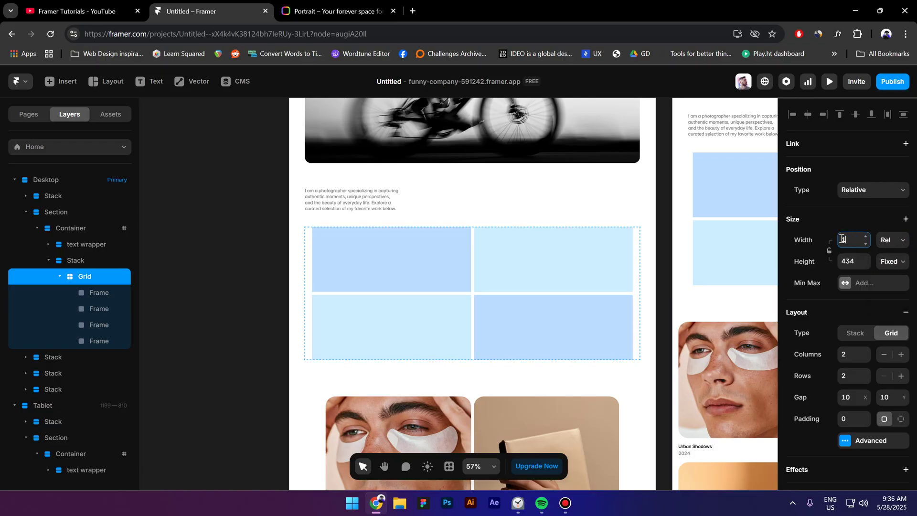
{"action": "type", "text": "00%"}
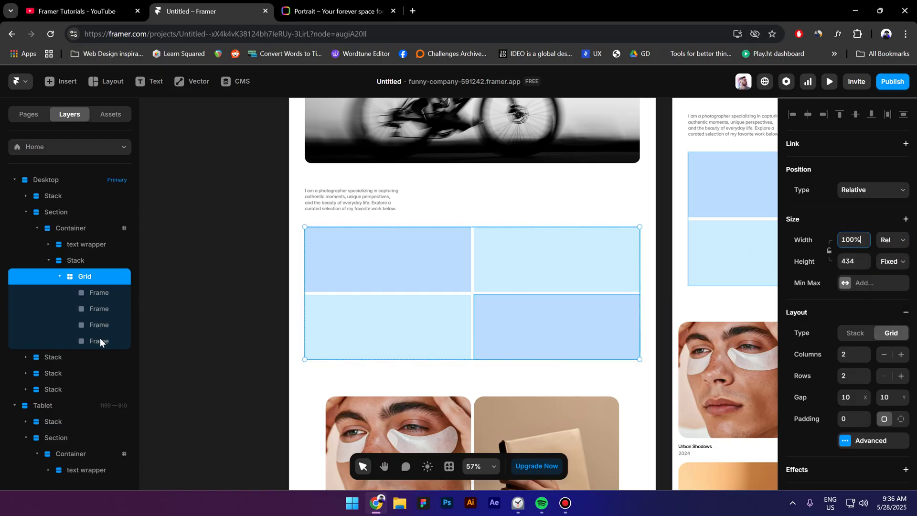
- Duplicate the grid's last frame twice so the grid holds six frames
{"action": "left_click", "coordinate": [100, 342]}
{"action": "key", "text": "ctrl+d"}
{"action": "key", "text": "ctrl+d"}
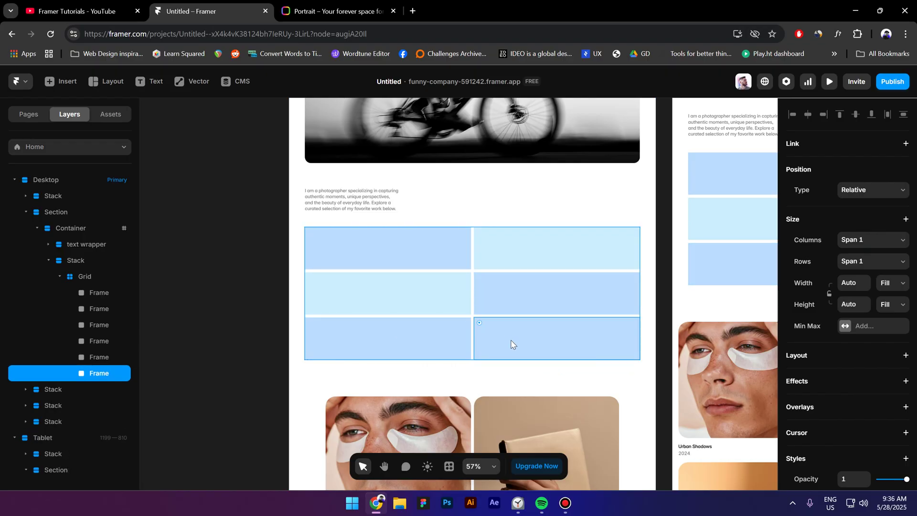
- Stretch the grid to a height of about 549 and set it to 4 columns
{"action": "left_click", "coordinate": [95, 277]}
{"action": "left_click_drag", "start_coordinate": [495, 361], "coordinate": [495, 394]}
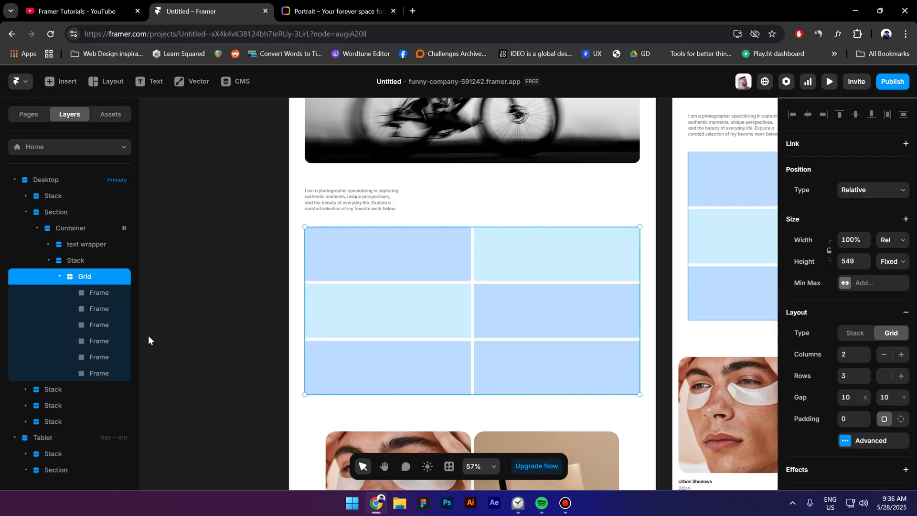
{"action": "left_click", "coordinate": [866, 352]}
{"action": "left_click", "coordinate": [866, 352]}
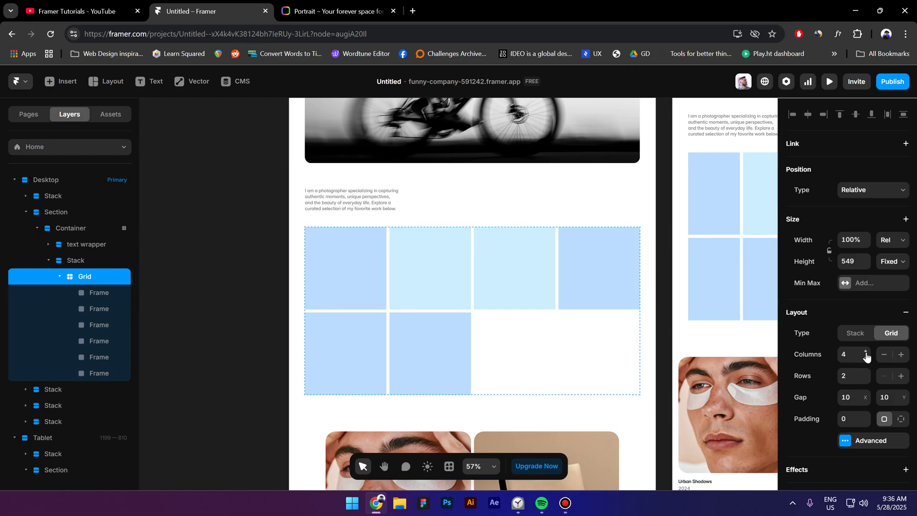
{"action": "left_click", "coordinate": [258, 354]}
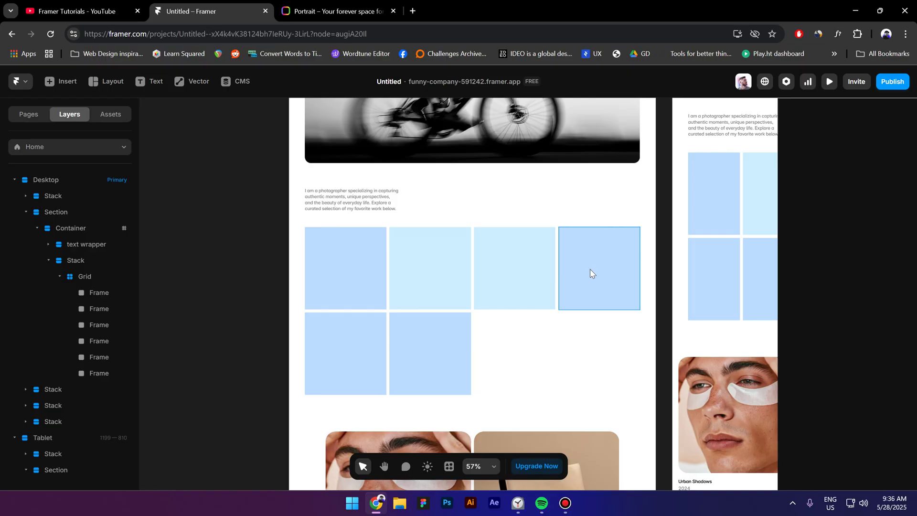
- Make the second frame in the grid's upper row span 2 columns
{"action": "left_click", "coordinate": [428, 280]}
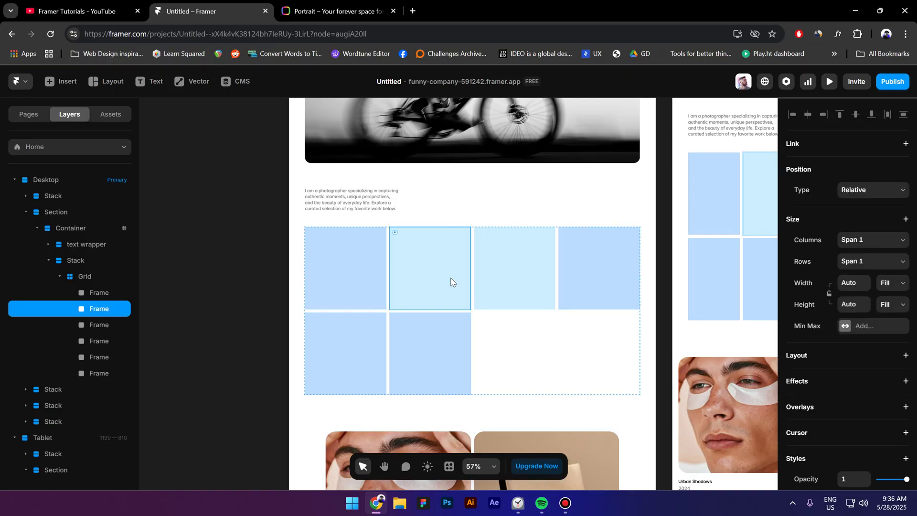
{"action": "scroll", "coordinate": [841, 327], "scroll_direction": "down", "scroll_amount": 2}
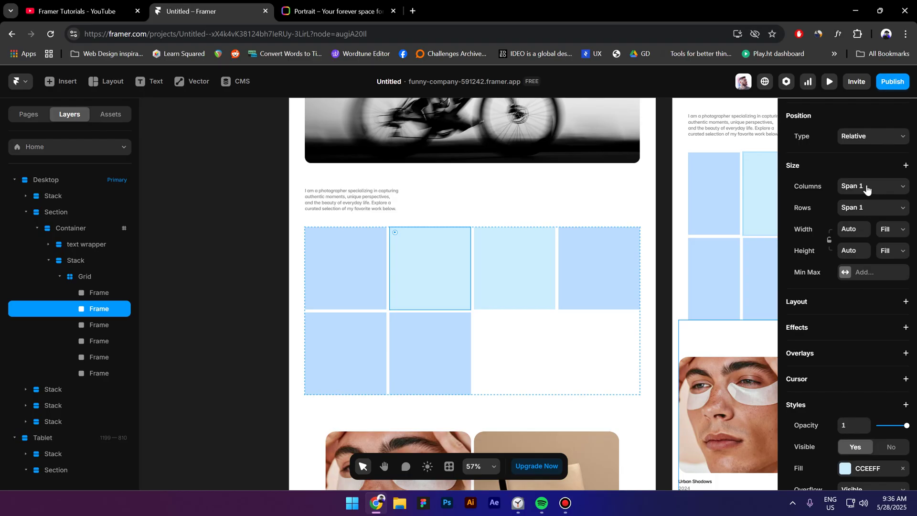
{"action": "left_click", "coordinate": [867, 190]}
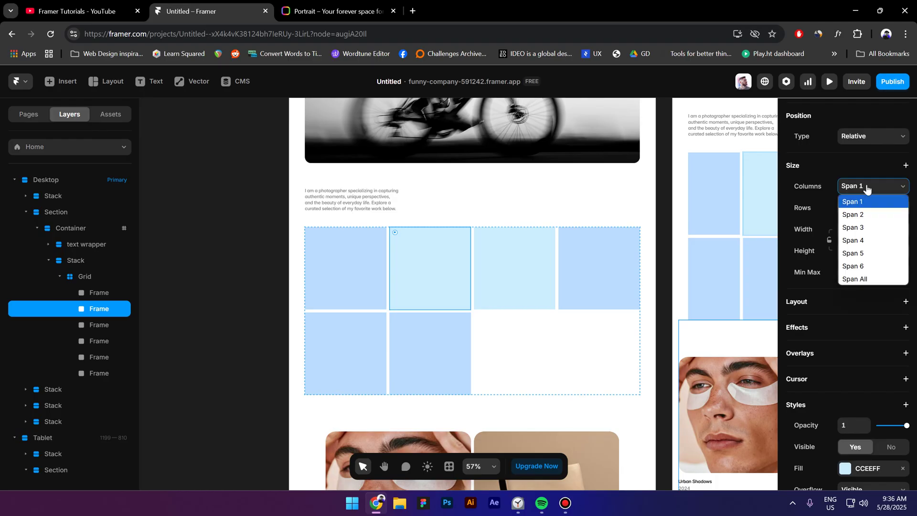
{"action": "left_click", "coordinate": [870, 216]}
- Make the third frame, at the end of the grid's upper row, span 2 rows
{"action": "left_click", "coordinate": [585, 287]}
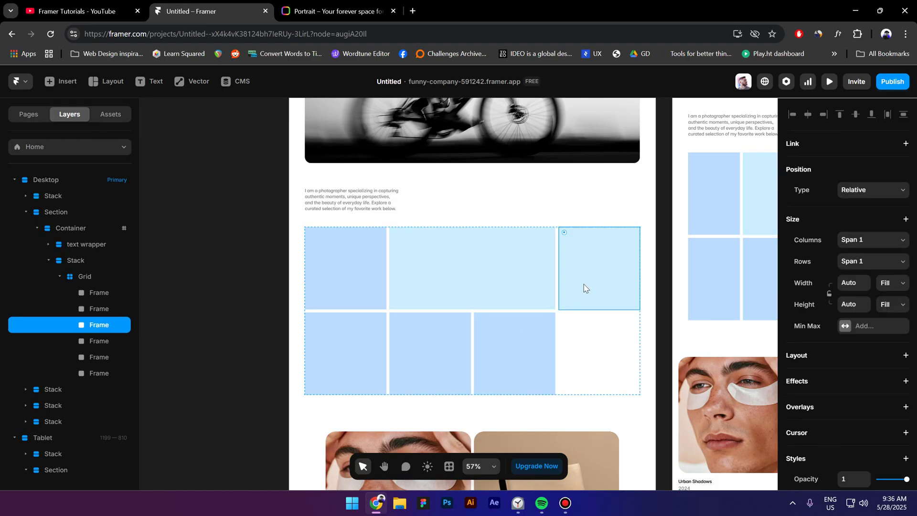
{"action": "left_click", "coordinate": [870, 261]}
{"action": "left_click", "coordinate": [867, 291]}
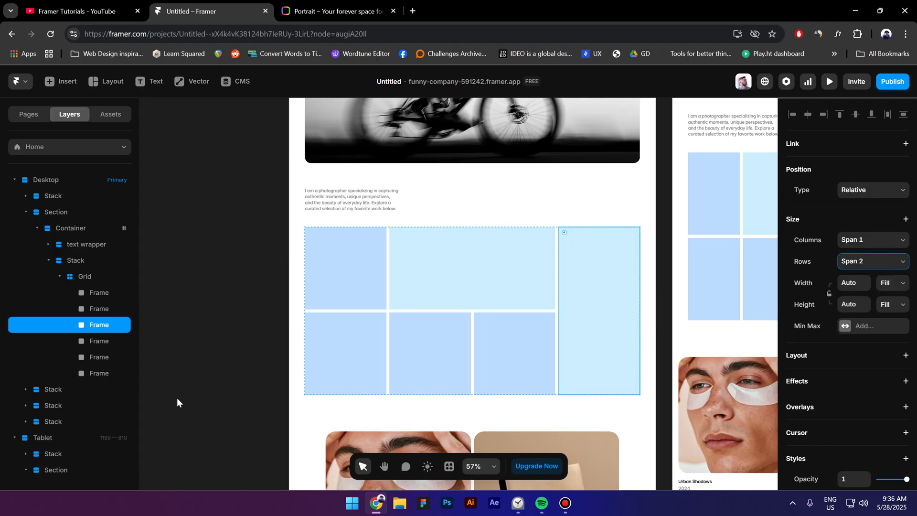
- Round the corners of all six grid frames with a radius of 16
{"action": "left_click", "coordinate": [100, 292]}
{"action": "left_click", "coordinate": [102, 374], "text": "shift"}
{"action": "scroll", "coordinate": [865, 387], "scroll_direction": "down", "scroll_amount": 5}
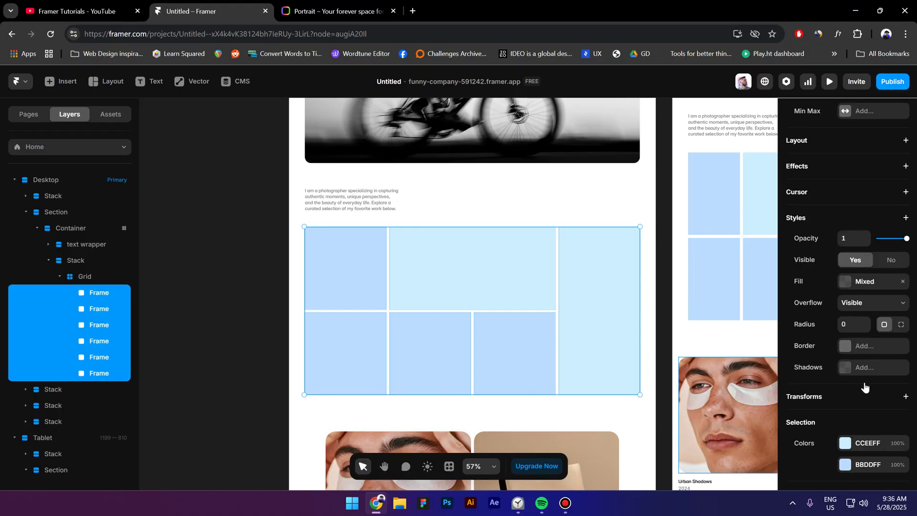
{"action": "left_click", "coordinate": [849, 325]}
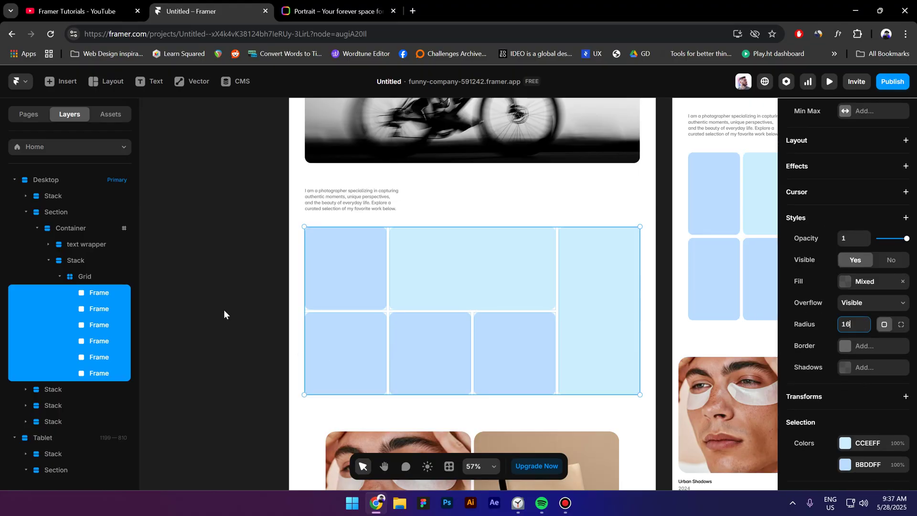
- Set the overflow to Visible for the grid and for its parent Stack
{"action": "left_click", "coordinate": [87, 278]}
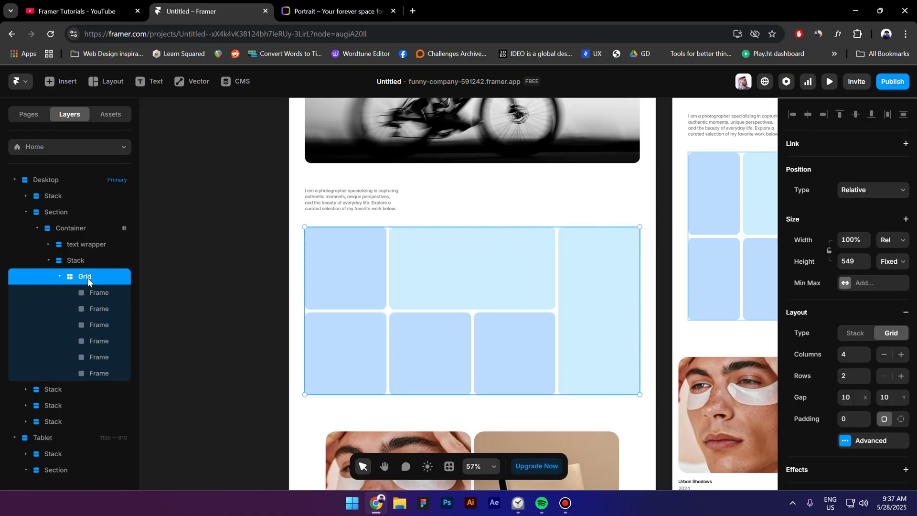
{"action": "scroll", "coordinate": [860, 352], "scroll_direction": "down", "scroll_amount": 5}
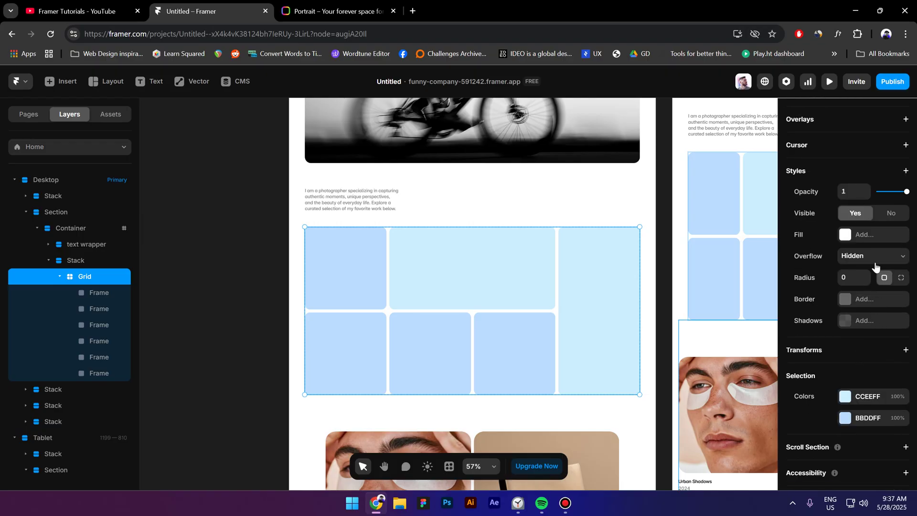
{"action": "left_click", "coordinate": [848, 265]}
{"action": "left_click", "coordinate": [869, 285]}
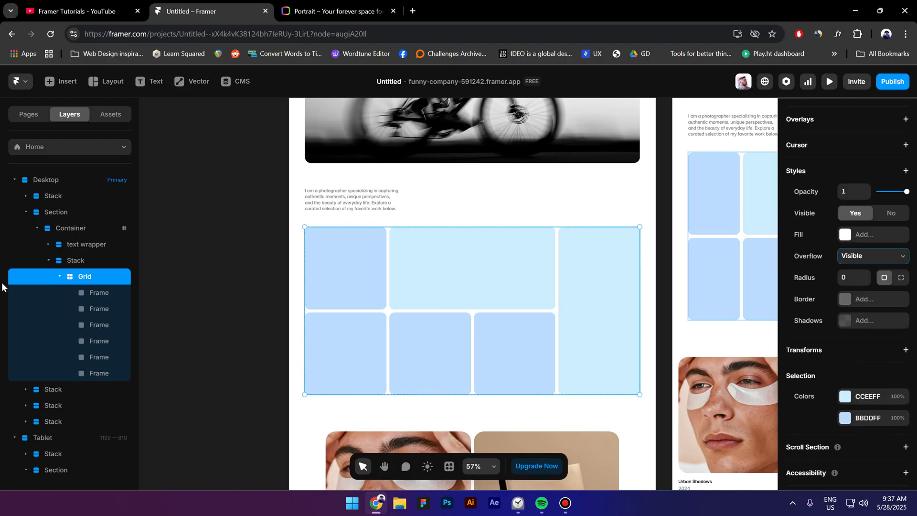
{"action": "left_click", "coordinate": [85, 263]}
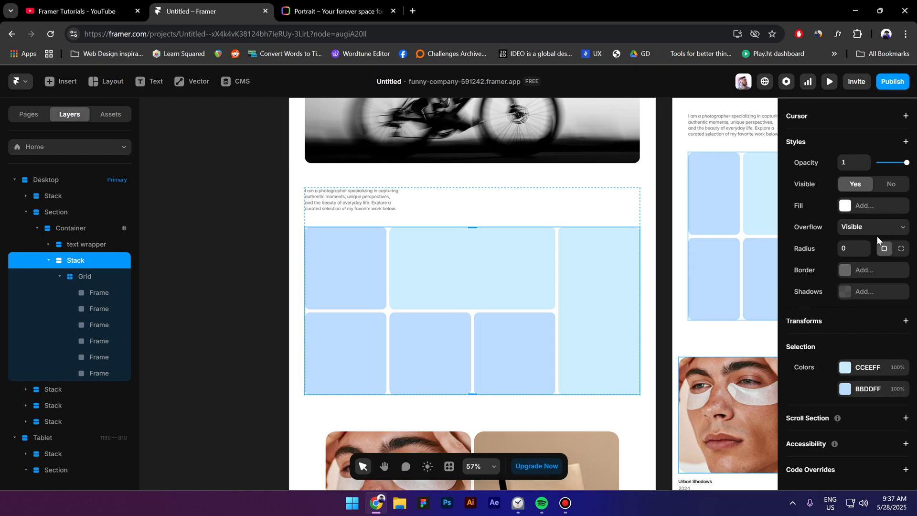
{"action": "left_click", "coordinate": [877, 228]}
{"action": "left_click", "coordinate": [860, 254]}
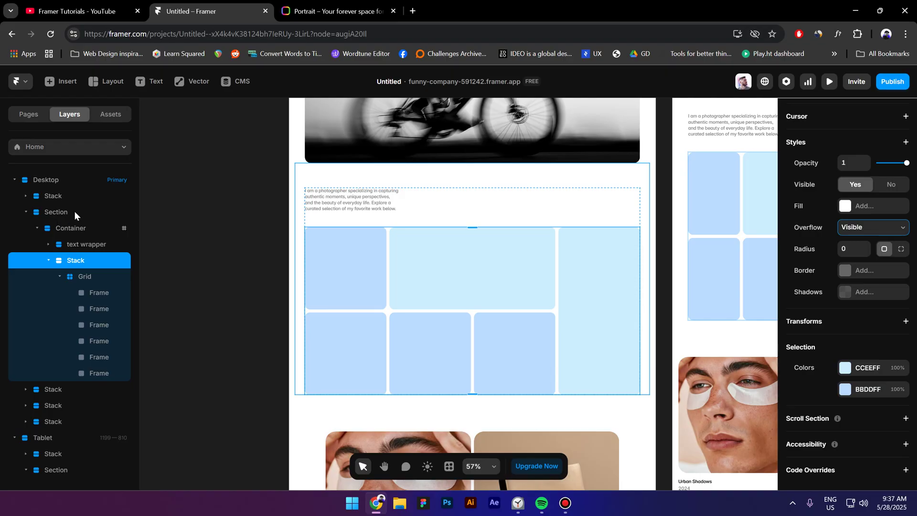
- Fill the first grid frame with the Lummi photo of a figure among pink flowers
{"action": "left_click", "coordinate": [96, 292]}
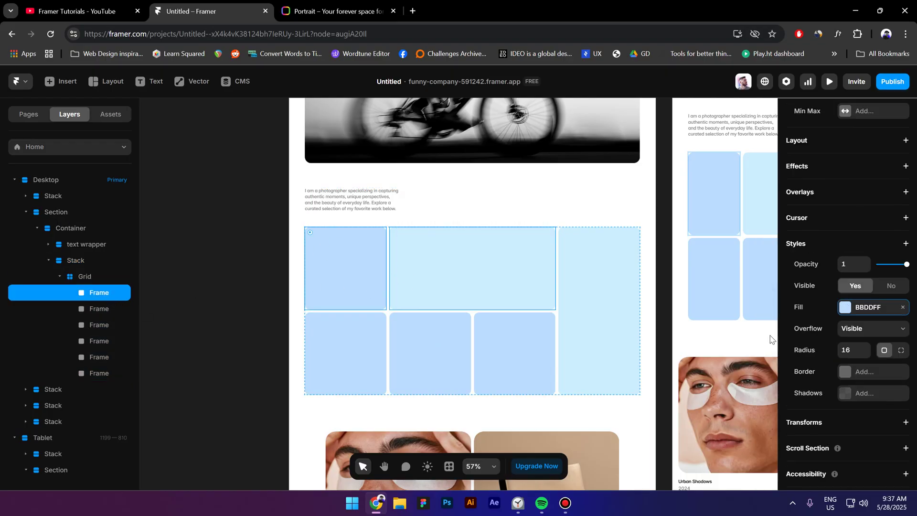
{"action": "left_click", "coordinate": [845, 307]}
{"action": "left_click", "coordinate": [749, 308]}
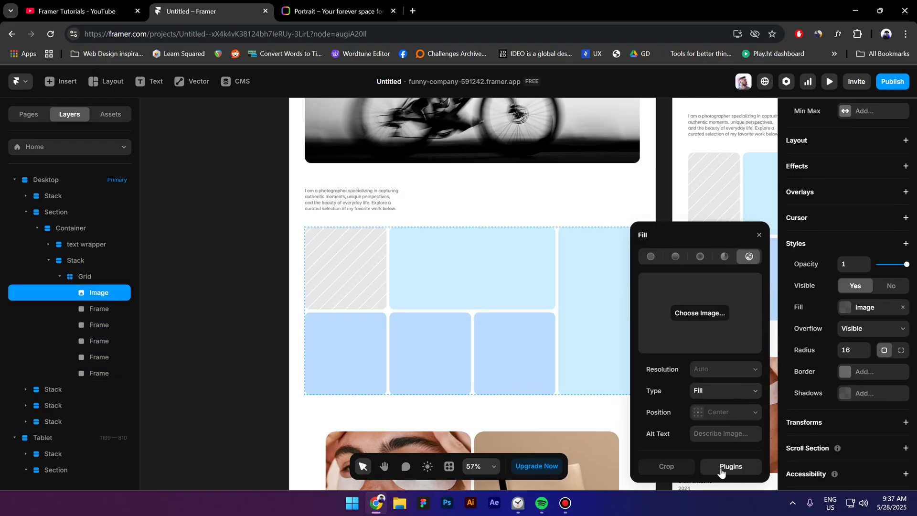
{"action": "left_click", "coordinate": [727, 466]}
{"action": "left_click", "coordinate": [671, 294]}
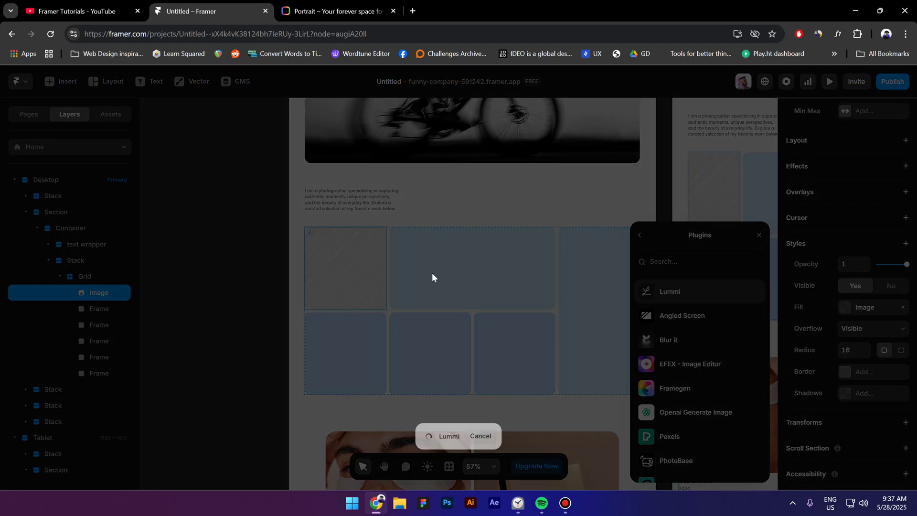
{"action": "left_click", "coordinate": [426, 244]}
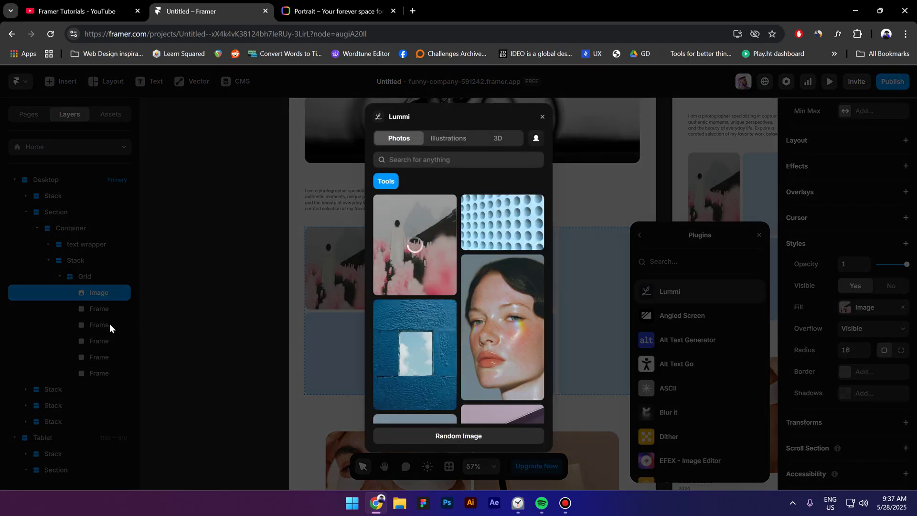
- Use Lummi to fill the wide frame with the blue perforated pattern and the tall frame with the woman's portrait
{"action": "left_click", "coordinate": [102, 314]}
{"action": "left_click", "coordinate": [721, 468]}
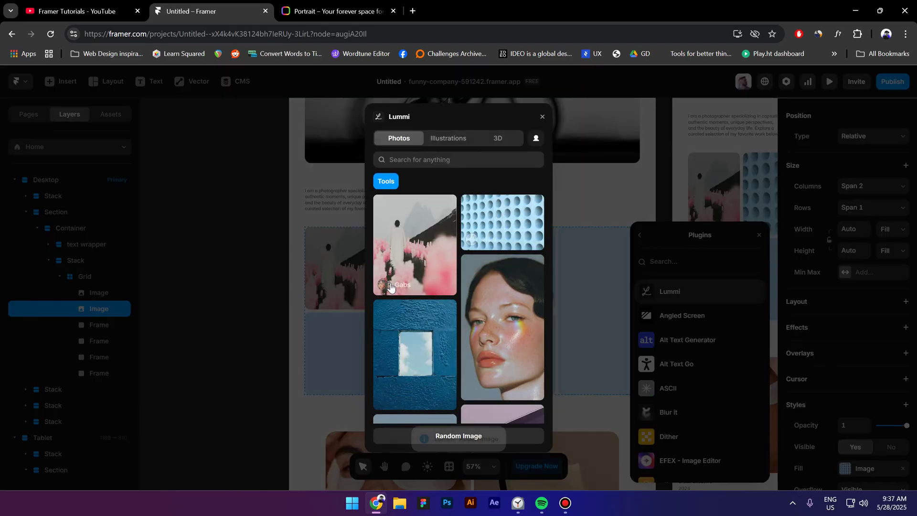
{"action": "left_click", "coordinate": [692, 291]}
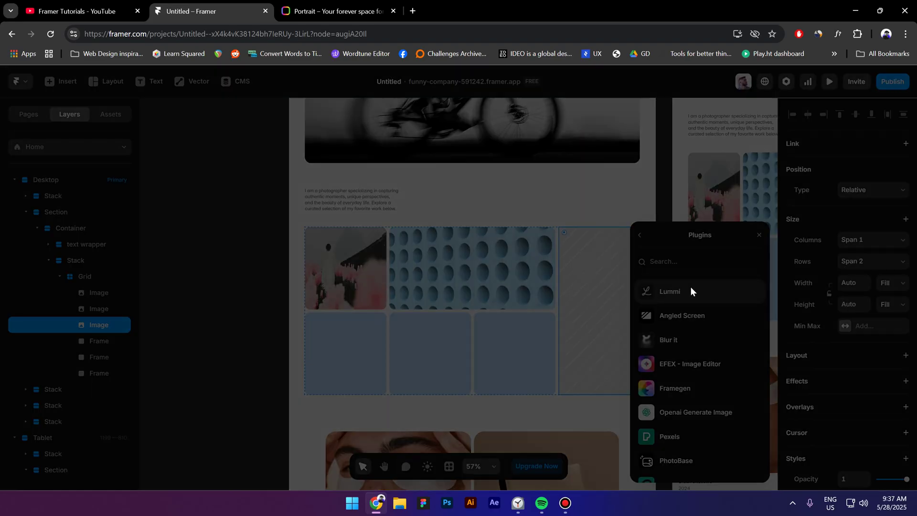
{"action": "left_click", "coordinate": [503, 327]}
- Use Lummi to fill the lower row's first frame with the blue wall window photo and its second with the pink ice cream photo
{"action": "left_click", "coordinate": [335, 353]}
{"action": "left_click", "coordinate": [749, 256]}
{"action": "left_click", "coordinate": [721, 468]}
{"action": "left_click", "coordinate": [671, 291]}
{"action": "left_click", "coordinate": [415, 354]}
{"action": "left_click", "coordinate": [671, 291]}
{"action": "left_click", "coordinate": [503, 354]}
- Fill the last lower-row frame with the Lummi photo of a dark tablet on a purple background
{"action": "left_click", "coordinate": [514, 354]}
{"action": "left_click", "coordinate": [749, 256]}
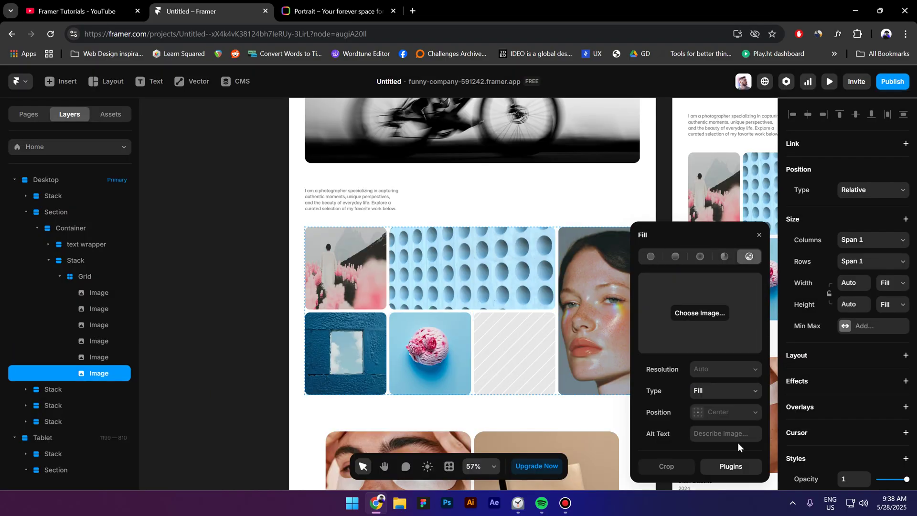
{"action": "left_click", "coordinate": [731, 466]}
{"action": "left_click", "coordinate": [671, 292]}
{"action": "left_click", "coordinate": [415, 355]}
{"action": "left_click", "coordinate": [214, 411]}
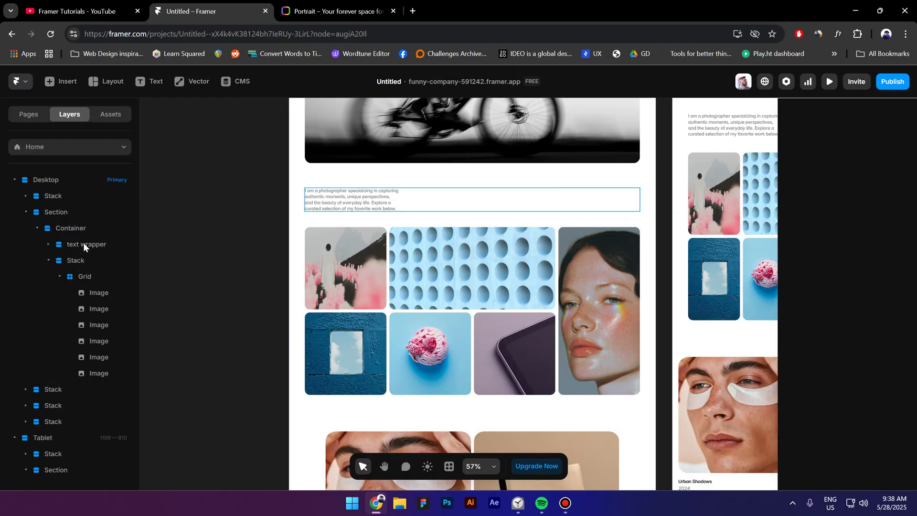
- Add a scroll section to the desktop Container
{"action": "left_click", "coordinate": [76, 229]}
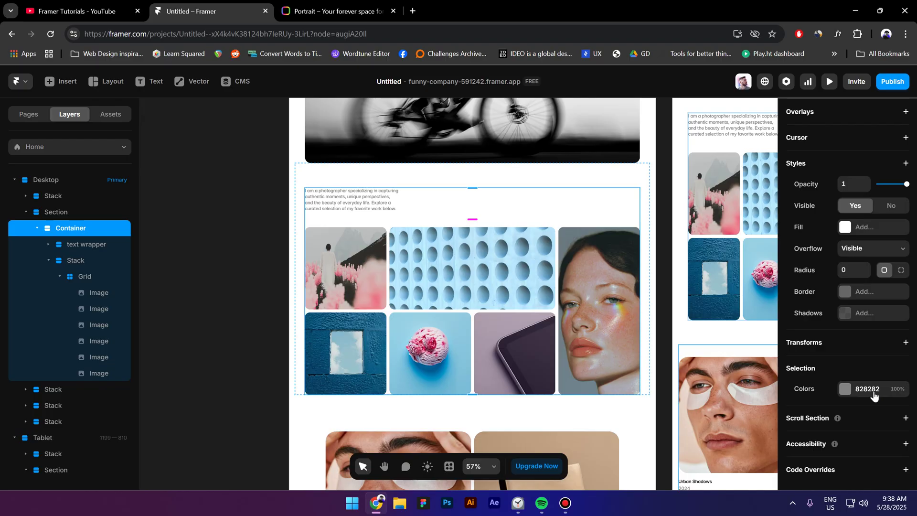
{"action": "left_click", "coordinate": [848, 424]}
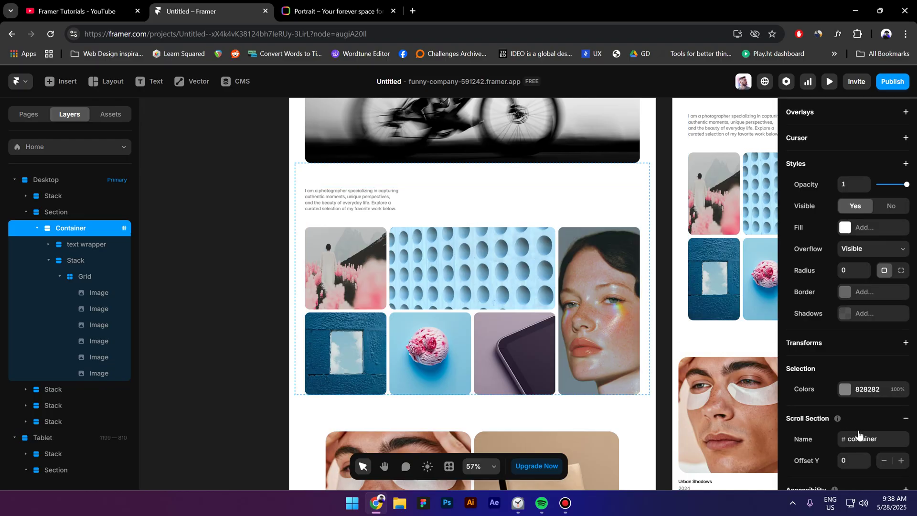
- Name the Container's scroll section scroll and add a Scroll Transform effect to all six grid images
{"action": "left_click", "coordinate": [882, 440]}
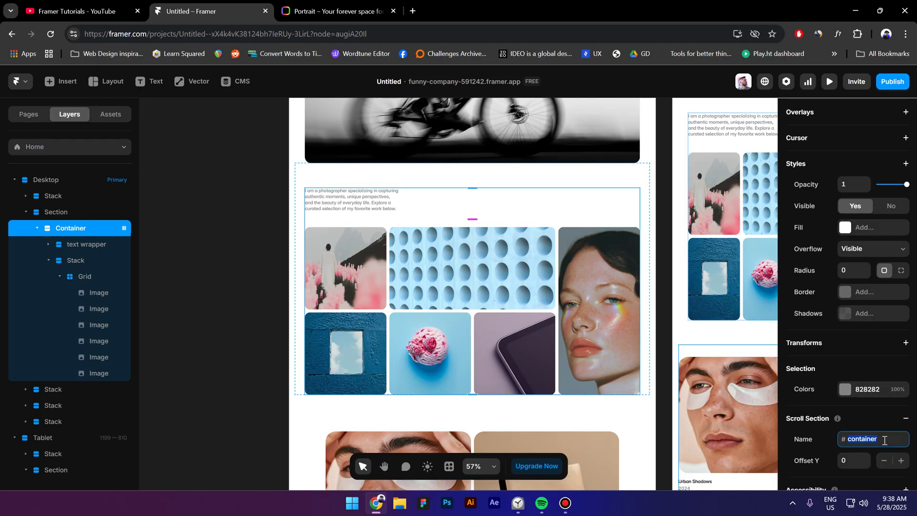
{"action": "type", "text": "scroll"}
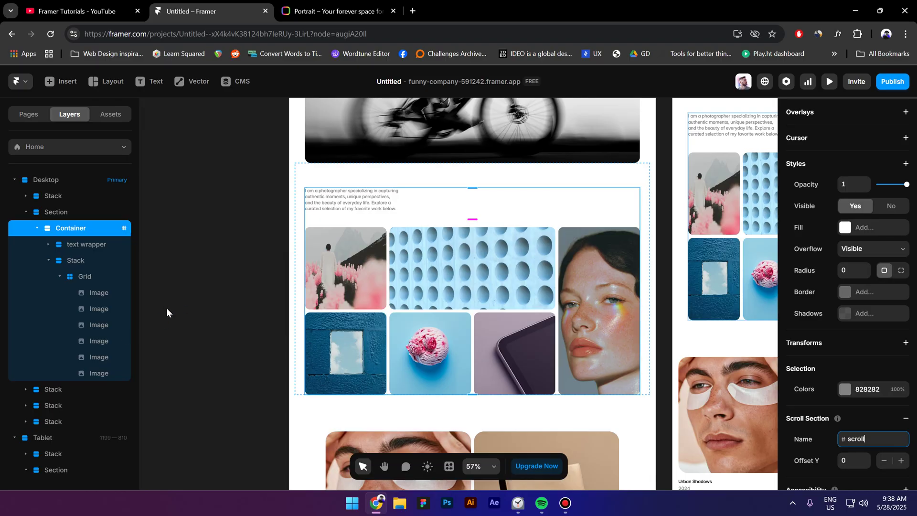
{"action": "left_click", "coordinate": [101, 293]}
{"action": "left_click", "coordinate": [98, 374], "text": "shift"}
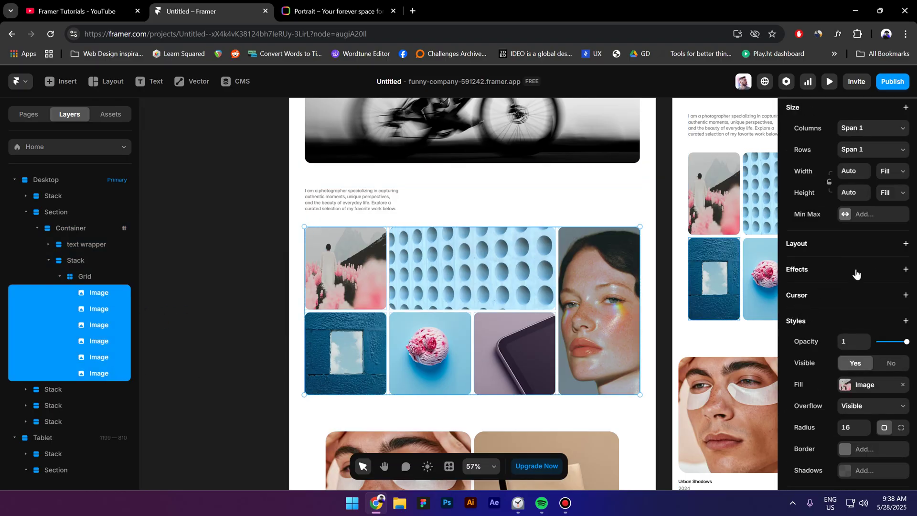
{"action": "left_click", "coordinate": [829, 269]}
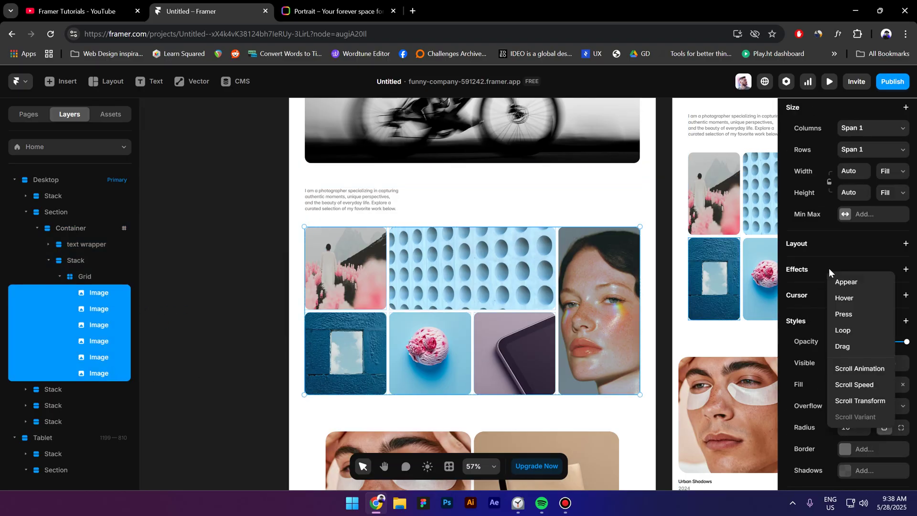
{"action": "left_click", "coordinate": [862, 400]}
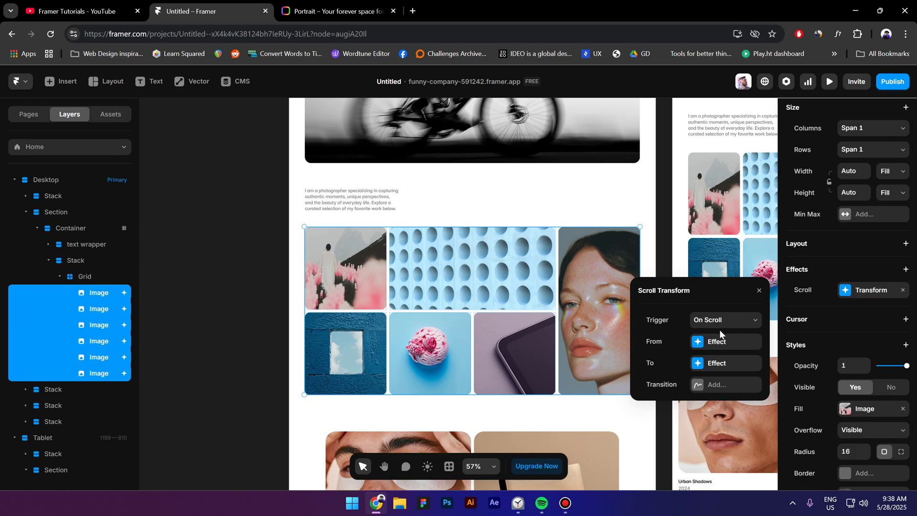
- Set the images' Scroll Transform trigger to Section in View, using the #scroll section
{"action": "left_click", "coordinate": [724, 324]}
{"action": "left_click", "coordinate": [740, 362]}
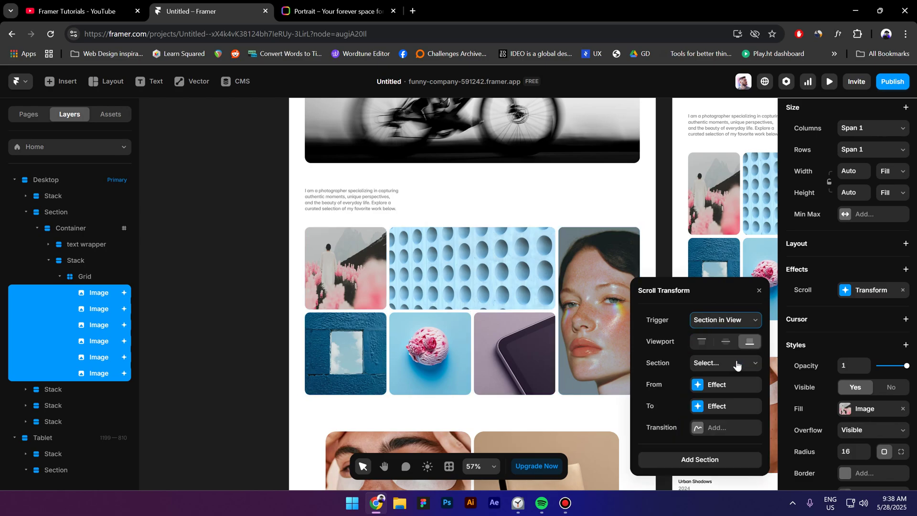
{"action": "left_click", "coordinate": [721, 365]}
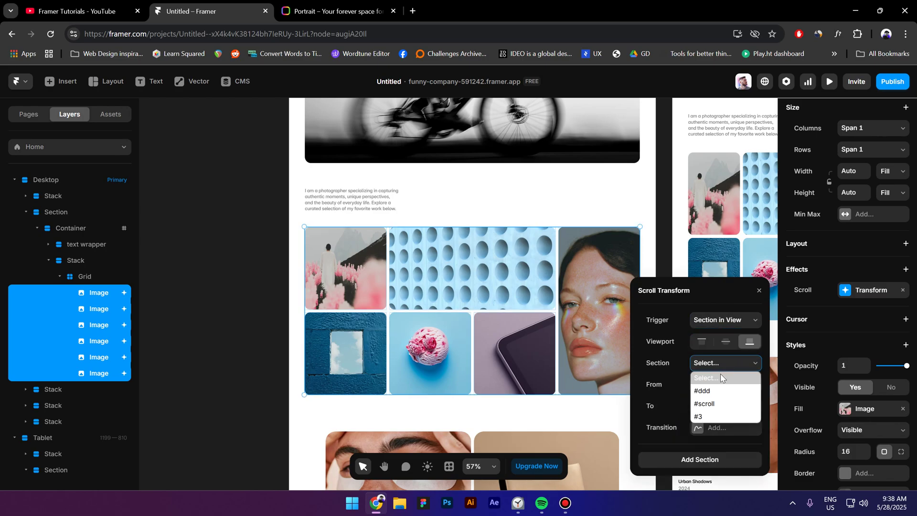
{"action": "left_click", "coordinate": [725, 404]}
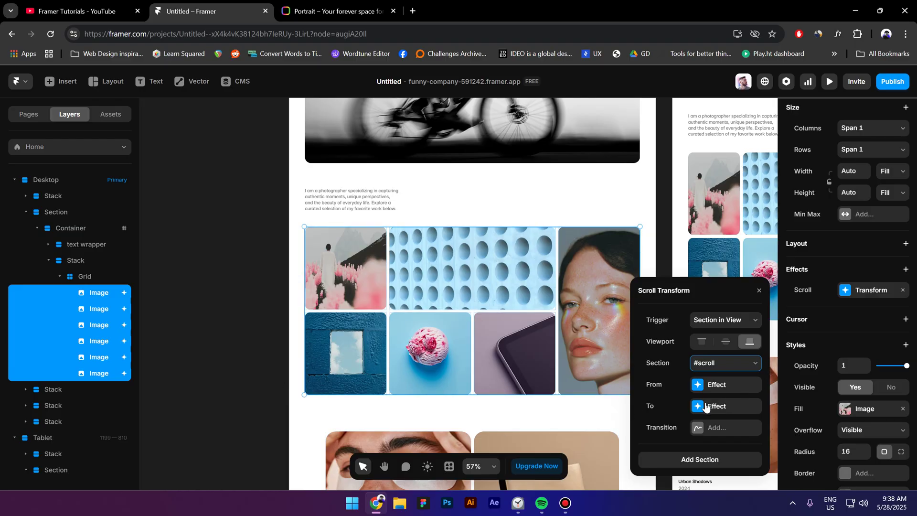
- Set the From opacity of all six images' Scroll Transform to 1
{"action": "left_click", "coordinate": [716, 386]}
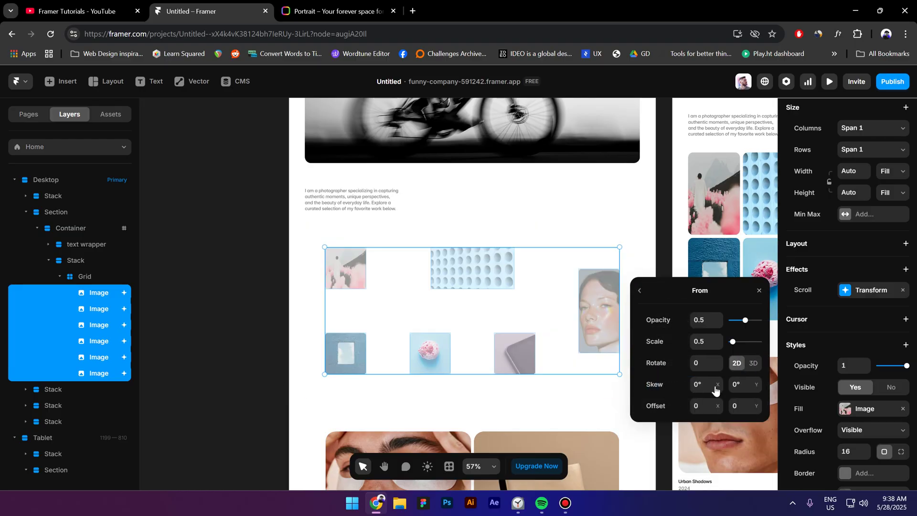
{"action": "left_click", "coordinate": [706, 320]}
{"action": "key", "text": "Return"}
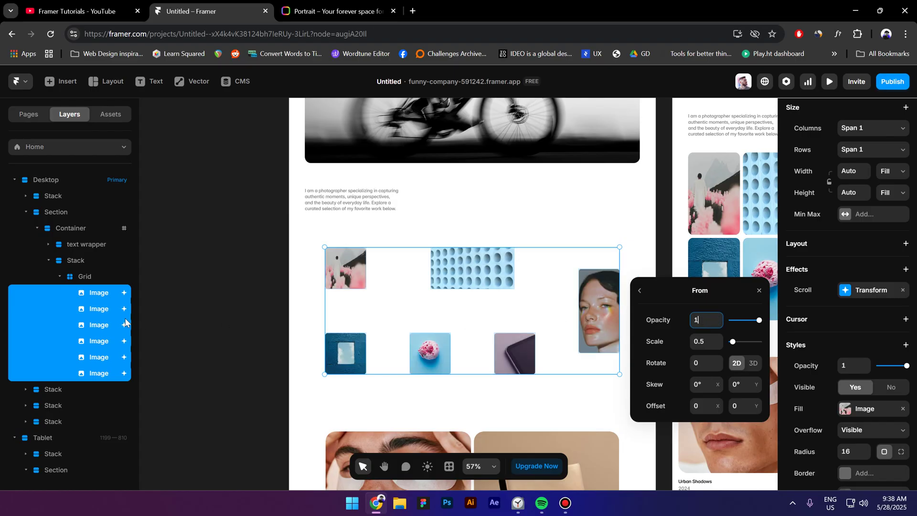
{"action": "left_click", "coordinate": [166, 315]}
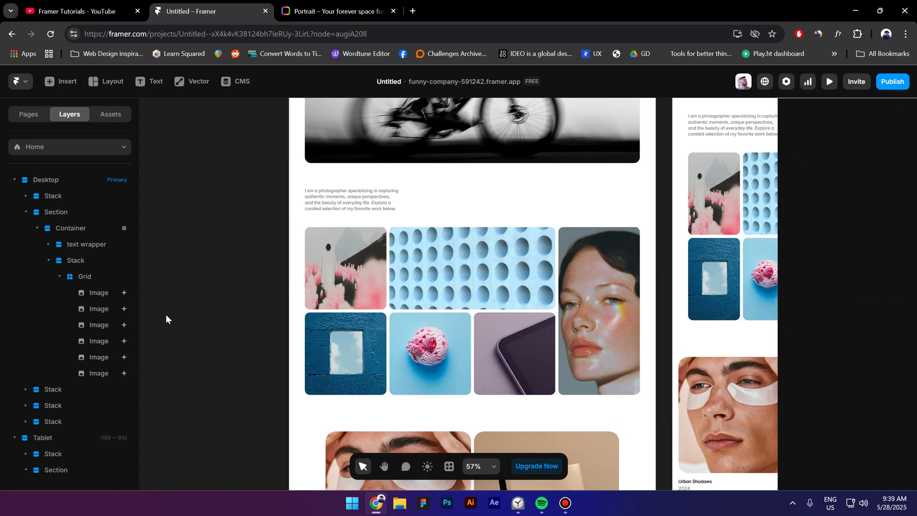
- Set the From Y offset of the first image, the figure among pink flowers, to -230
{"action": "left_click", "coordinate": [103, 294]}
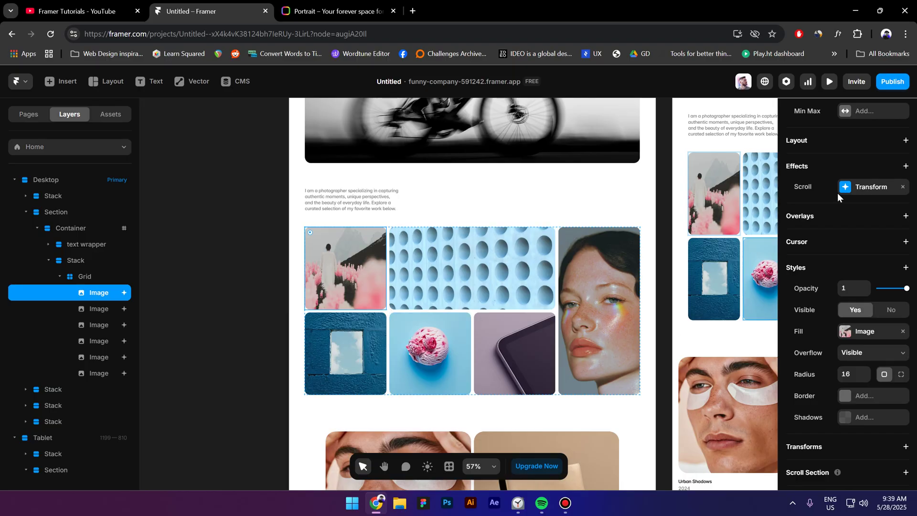
{"action": "left_click", "coordinate": [865, 187]}
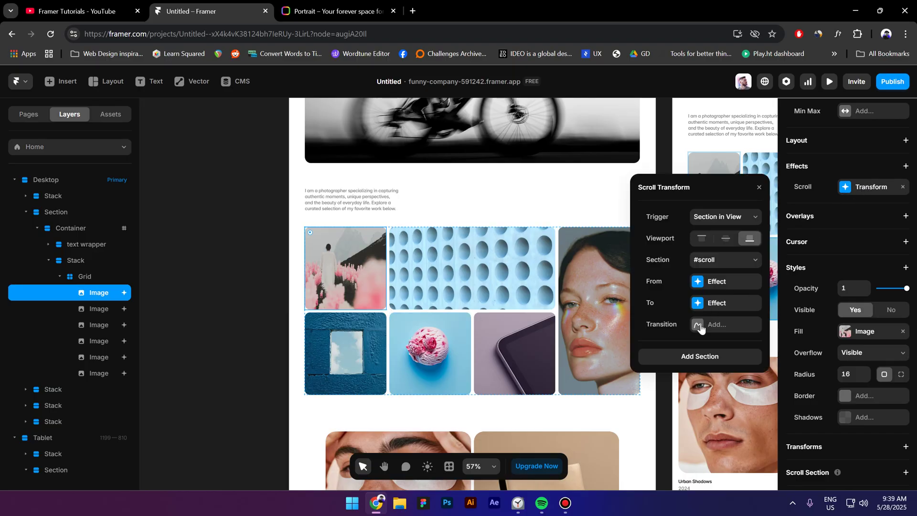
{"action": "left_click", "coordinate": [728, 281]}
{"action": "left_click", "coordinate": [701, 301]}
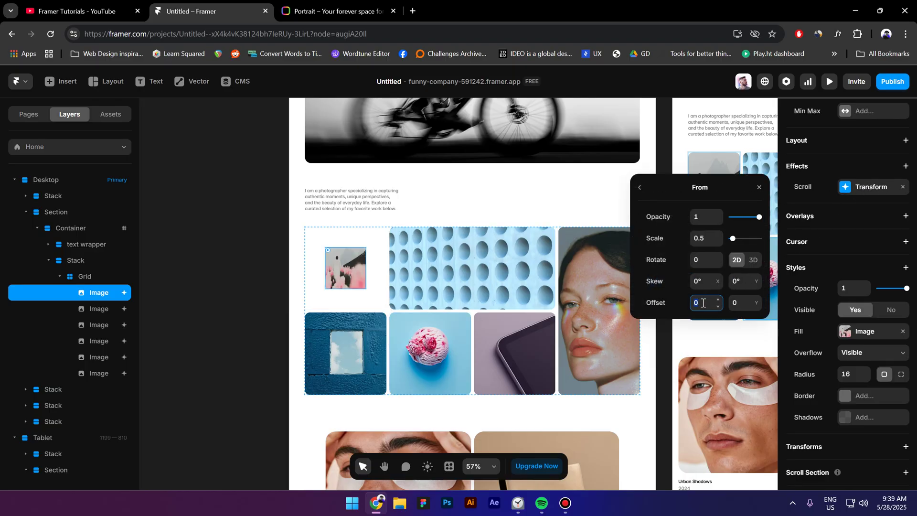
{"action": "left_click", "coordinate": [735, 305]}
{"action": "type", "text": "-130"}
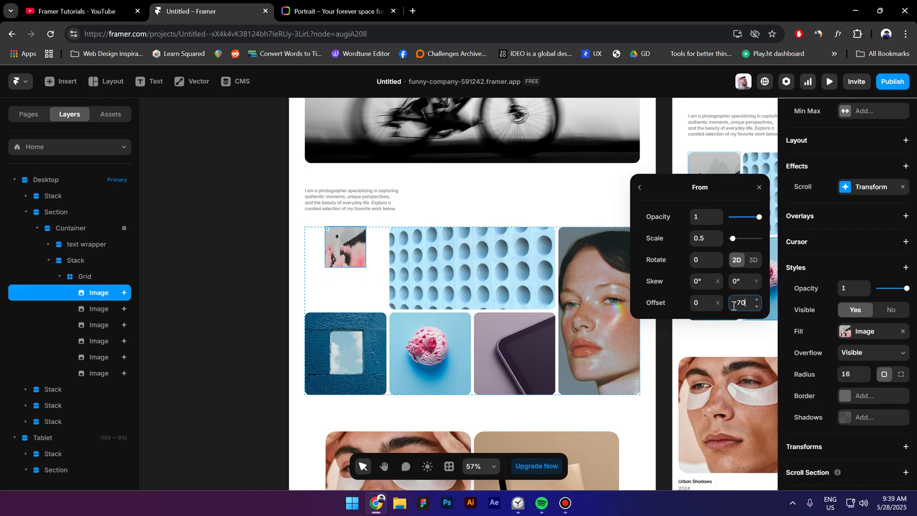
{"action": "key", "text": "shift+Down"}
{"action": "key", "text": "shift+Down"}
{"action": "key", "text": "shift+Down"}
{"action": "key", "text": "shift+Down"}
{"action": "key", "text": "shift+Down"}
{"action": "key", "text": "shift+Down"}
{"action": "key", "text": "shift+Down"}
{"action": "key", "text": "shift+Down"}
{"action": "key", "text": "shift+Down"}
{"action": "key", "text": "shift+Down"}
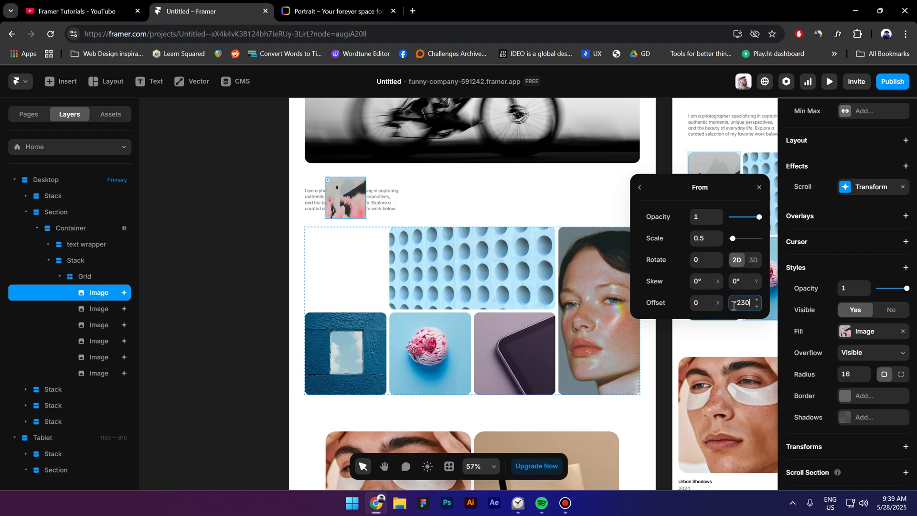
- Set the pink flower image's From rotation to -20 and its X offset to -160
{"action": "left_click", "coordinate": [700, 302]}
{"action": "type", "text": "20"}
{"action": "key", "text": "BackSpace"}
{"action": "key", "text": "BackSpace"}
{"action": "type", "text": "-110"}
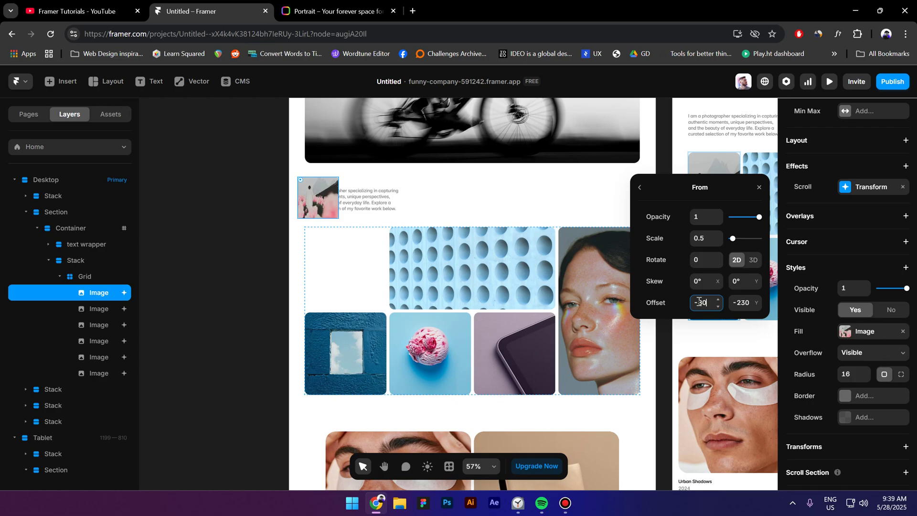
{"action": "left_click", "coordinate": [698, 258]}
{"action": "type", "text": "20"}
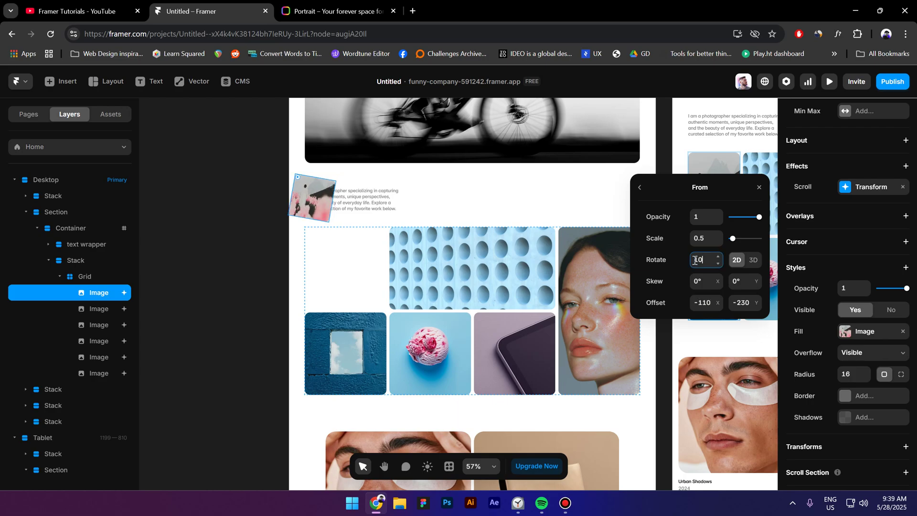
{"action": "left_click", "coordinate": [698, 306]}
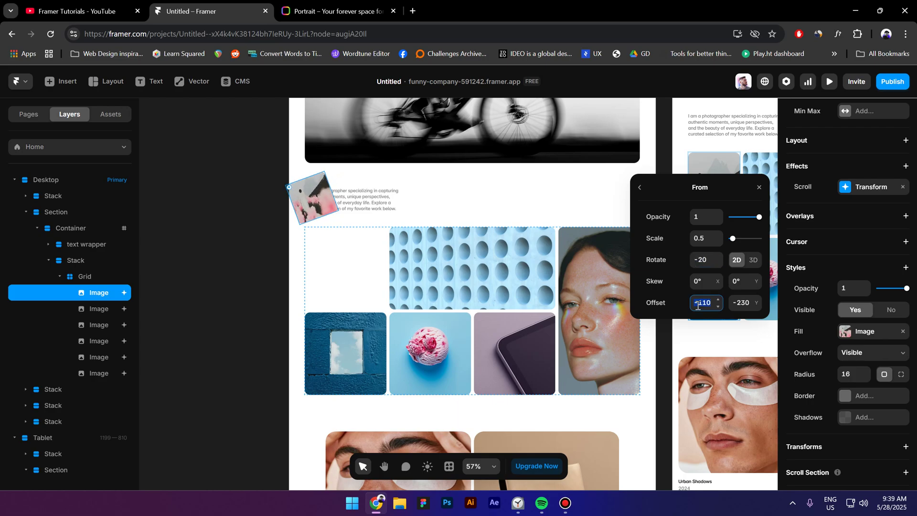
{"action": "key", "text": "shift+Down"}
{"action": "key", "text": "shift+Down"}
{"action": "key", "text": "shift+Down"}
{"action": "key", "text": "shift+Down"}
{"action": "key", "text": "shift+Down"}
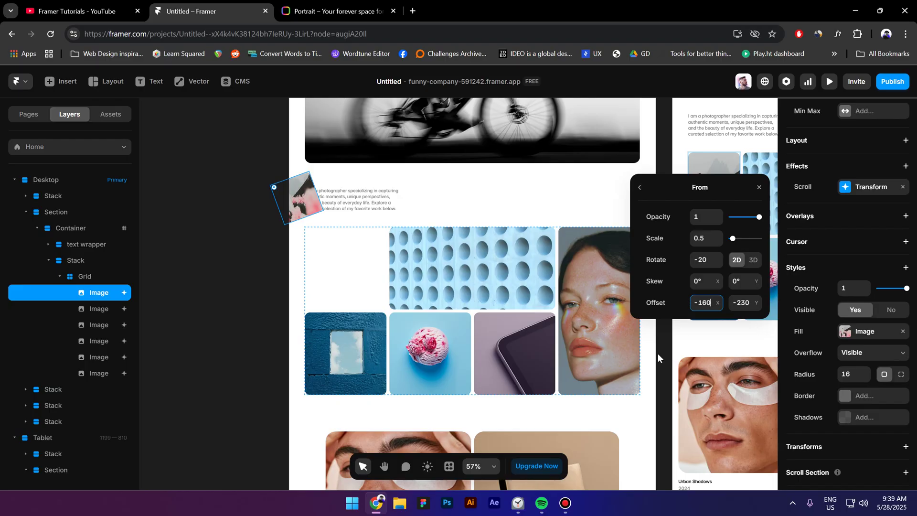
- Shift the blue perforated pattern's From offset up and to the left, and tilt it slightly counterclockwise
{"action": "left_click", "coordinate": [109, 309]}
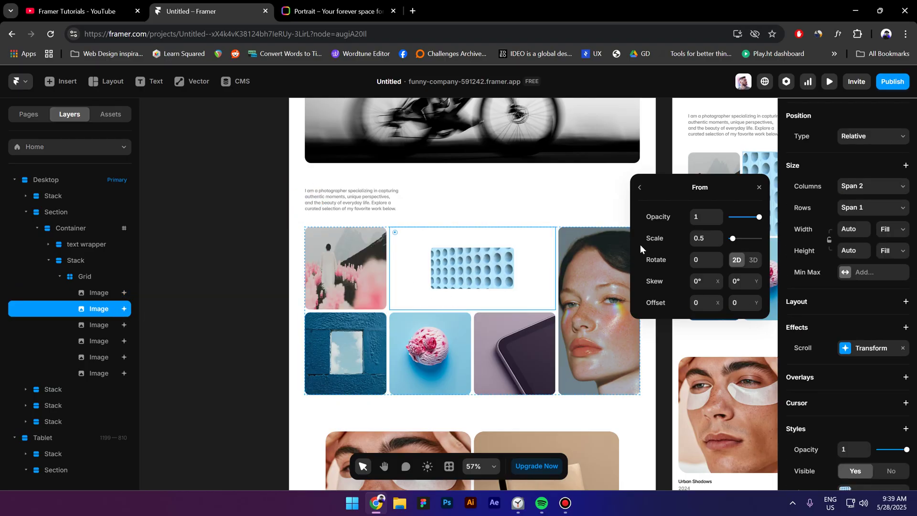
{"action": "key", "text": "shift+Down"}
{"action": "left_click", "coordinate": [742, 302]}
{"action": "key", "text": "shift+Down"}
{"action": "key", "text": "shift+Down"}
{"action": "key", "text": "shift+Down"}
{"action": "key", "text": "shift+Down"}
{"action": "key", "text": "shift+Down"}
{"action": "key", "text": "shift+Down"}
{"action": "key", "text": "shift+Down"}
{"action": "key", "text": "shift+Down"}
{"action": "key", "text": "shift+Down"}
{"action": "key", "text": "shift+Down"}
{"action": "key", "text": "shift+Down"}
{"action": "key", "text": "shift+Down"}
{"action": "key", "text": "shift+Down"}
{"action": "key", "text": "shift+Down"}
{"action": "key", "text": "shift+Down"}
{"action": "key", "text": "shift+Down"}
{"action": "key", "text": "shift+Down"}
{"action": "key", "text": "shift+Down"}
{"action": "key", "text": "shift+Down"}
{"action": "key", "text": "shift+Down"}
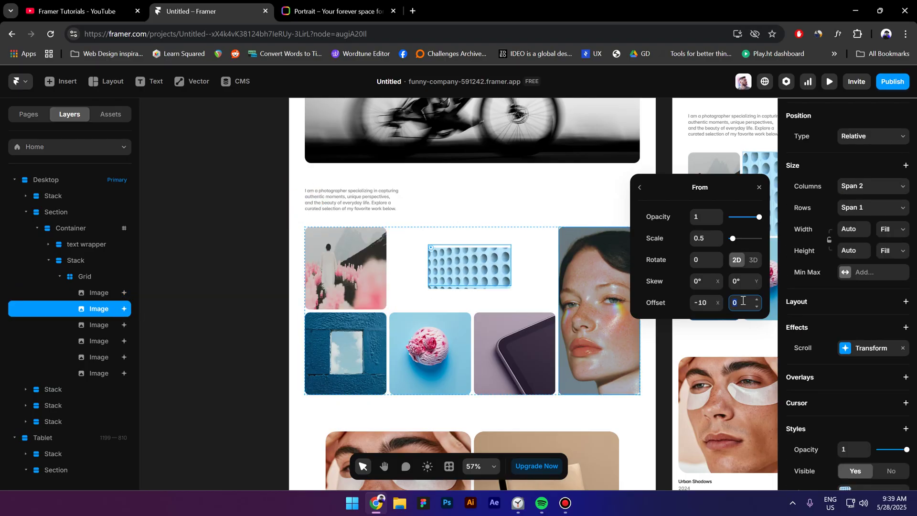
{"action": "left_click", "coordinate": [702, 304]}
{"action": "key", "text": "shift+Down"}
{"action": "key", "text": "shift+Down"}
{"action": "key", "text": "shift+Down"}
{"action": "key", "text": "shift+Down"}
{"action": "key", "text": "shift+Down"}
{"action": "key", "text": "shift+Down"}
{"action": "key", "text": "shift+Down"}
{"action": "key", "text": "shift+Down"}
{"action": "key", "text": "shift+Down"}
{"action": "key", "text": "shift+Down"}
{"action": "left_click", "coordinate": [706, 259]}
{"action": "key", "text": "shift+Down"}
- Set the woman's portrait's From offset to X 130 and Y -350, and rotate it clockwise
{"action": "left_click", "coordinate": [575, 295]}
{"action": "left_click", "coordinate": [700, 301]}
{"action": "key", "text": "shift+Up"}
{"action": "key", "text": "shift+Up"}
{"action": "key", "text": "shift+Up"}
{"action": "key", "text": "shift+Up"}
{"action": "key", "text": "shift+Up"}
{"action": "key", "text": "shift+Up"}
{"action": "key", "text": "shift+Up"}
{"action": "key", "text": "shift+Up"}
{"action": "key", "text": "shift+Up"}
{"action": "key", "text": "shift+Up"}
{"action": "key", "text": "shift+Up"}
{"action": "key", "text": "shift+Up"}
{"action": "key", "text": "shift+Up"}
{"action": "key", "text": "Tab"}
{"action": "key", "text": "shift+Down"}
{"action": "key", "text": "shift+Down"}
{"action": "key", "text": "shift+Down"}
{"action": "key", "text": "shift+Down"}
{"action": "key", "text": "shift+Down"}
{"action": "key", "text": "shift+Down"}
{"action": "key", "text": "shift+Down"}
{"action": "key", "text": "shift+Down"}
{"action": "key", "text": "shift+Down"}
{"action": "key", "text": "shift+Down"}
{"action": "key", "text": "shift+Down"}
{"action": "key", "text": "shift+Down"}
{"action": "key", "text": "shift+Down"}
{"action": "key", "text": "shift+Down"}
{"action": "key", "text": "shift+Down"}
{"action": "key", "text": "shift+Down"}
{"action": "key", "text": "shift+Down"}
{"action": "key", "text": "shift+Down"}
{"action": "key", "text": "shift+Down"}
{"action": "key", "text": "shift+Down"}
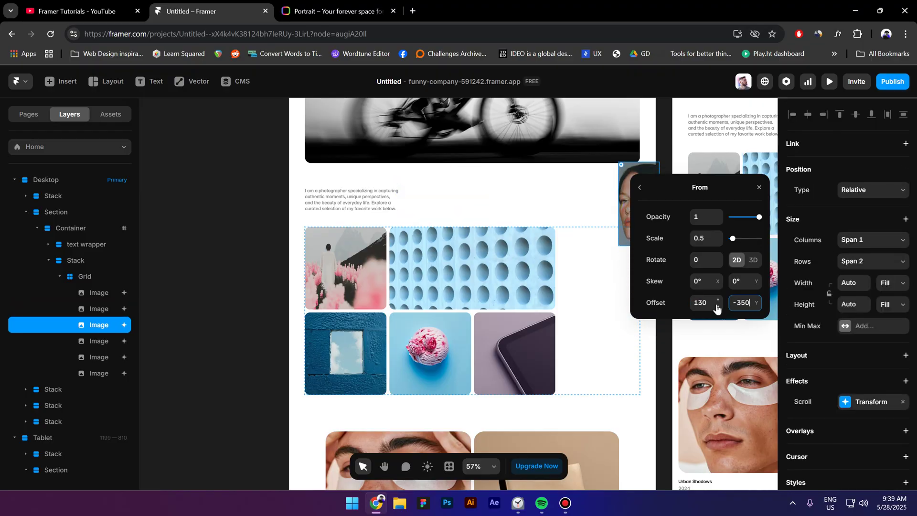
{"action": "left_click", "coordinate": [706, 259]}
{"action": "key", "text": "shift+Up"}
{"action": "key", "text": "shift+Up"}
- Set the dark tablet image's From offset to X 350 and Y -390, with a rotation of 20
{"action": "left_click", "coordinate": [514, 353]}
{"action": "left_click", "coordinate": [700, 302]}
{"action": "key", "text": "shift+Up"}
{"action": "key", "text": "shift+Up"}
{"action": "key", "text": "shift+Up"}
{"action": "key", "text": "shift+Up"}
{"action": "key", "text": "shift+Up"}
{"action": "key", "text": "shift+Up"}
{"action": "key", "text": "shift+Up"}
{"action": "key", "text": "shift+Up"}
{"action": "key", "text": "shift+Up"}
{"action": "key", "text": "shift+Up"}
{"action": "key", "text": "shift+Up"}
{"action": "key", "text": "shift+Up"}
{"action": "key", "text": "shift+Up"}
{"action": "key", "text": "shift+Up"}
{"action": "key", "text": "shift+Up"}
{"action": "key", "text": "shift+Up"}
{"action": "key", "text": "shift+Up"}
{"action": "key", "text": "shift+Up"}
{"action": "key", "text": "shift+Up"}
{"action": "key", "text": "shift+Up"}
{"action": "key", "text": "Tab"}
{"action": "key", "text": "shift+Down"}
{"action": "key", "text": "shift+Down"}
{"action": "key", "text": "shift+Down"}
{"action": "key", "text": "shift+Down"}
{"action": "key", "text": "shift+Down"}
{"action": "key", "text": "shift+Down"}
{"action": "key", "text": "shift+Down"}
{"action": "key", "text": "shift+Down"}
{"action": "key", "text": "shift+Down"}
{"action": "key", "text": "shift+Down"}
{"action": "key", "text": "shift+Down"}
{"action": "key", "text": "shift+Down"}
{"action": "key", "text": "shift+Down"}
{"action": "key", "text": "shift+Down"}
{"action": "key", "text": "shift+Down"}
{"action": "key", "text": "shift+Down"}
{"action": "key", "text": "shift+Down"}
{"action": "key", "text": "shift+Down"}
{"action": "key", "text": "shift+Down"}
{"action": "key", "text": "shift+Down"}
{"action": "left_click", "coordinate": [699, 302]}
{"action": "key", "text": "shift+Up"}
{"action": "key", "text": "shift+Up"}
{"action": "key", "text": "shift+Up"}
{"action": "key", "text": "shift+Up"}
{"action": "left_click", "coordinate": [702, 260]}
{"action": "key", "text": "shift+Up"}
{"action": "key", "text": "shift+Up"}
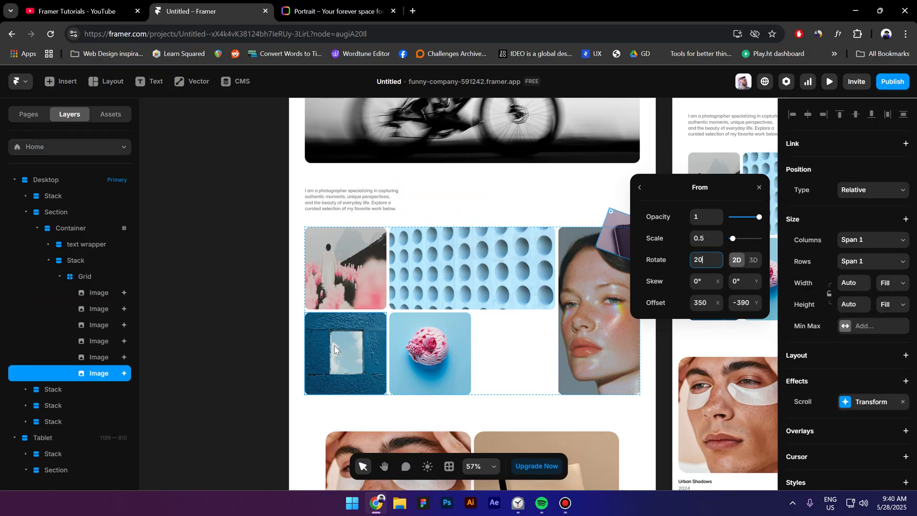
- Give the blue wall window image a negative From X offset and a counterclockwise rotation
{"action": "left_click", "coordinate": [346, 353]}
{"action": "left_click", "coordinate": [701, 302]}
{"action": "key", "text": "shift+Down"}
{"action": "key", "text": "shift+Down"}
{"action": "key", "text": "shift+Down"}
{"action": "key", "text": "shift+Down"}
{"action": "key", "text": "shift+Down"}
{"action": "key", "text": "shift+Down"}
{"action": "key", "text": "shift+Down"}
{"action": "key", "text": "shift+Down"}
{"action": "key", "text": "shift+Down"}
{"action": "key", "text": "shift+Down"}
{"action": "key", "text": "shift+Down"}
{"action": "key", "text": "shift+Down"}
{"action": "key", "text": "shift+Down"}
{"action": "key", "text": "shift+Down"}
{"action": "key", "text": "shift+Down"}
{"action": "key", "text": "shift+Down"}
{"action": "key", "text": "Tab"}
{"action": "key", "text": "shift+Down"}
{"action": "key", "text": "shift+Down"}
{"action": "key", "text": "shift+Down"}
{"action": "key", "text": "shift+Down"}
{"action": "key", "text": "shift+Down"}
{"action": "key", "text": "shift+Down"}
{"action": "key", "text": "shift+Down"}
{"action": "key", "text": "shift+Down"}
{"action": "key", "text": "shift+Down"}
{"action": "key", "text": "shift+Down"}
{"action": "key", "text": "shift+Down"}
{"action": "key", "text": "shift+Down"}
{"action": "key", "text": "shift+Down"}
{"action": "key", "text": "shift+Down"}
{"action": "key", "text": "shift+Down"}
{"action": "key", "text": "shift+Down"}
{"action": "key", "text": "shift+Down"}
{"action": "key", "text": "shift+Down"}
{"action": "key", "text": "shift+Down"}
{"action": "key", "text": "shift+Down"}
{"action": "left_click", "coordinate": [703, 259]}
- Set the ice cream image's From offset to X -240 and Y -390, with a rotation of -10
{"action": "key", "text": "shift+Down"}
{"action": "key", "text": "shift+Down"}
{"action": "left_click", "coordinate": [427, 354]}
{"action": "left_click", "coordinate": [701, 302]}
{"action": "key", "text": "shift+Down"}
{"action": "key", "text": "shift+Down"}
{"action": "key", "text": "shift+Down"}
{"action": "key", "text": "shift+Down"}
{"action": "key", "text": "shift+Down"}
{"action": "key", "text": "shift+Down"}
{"action": "key", "text": "shift+Down"}
{"action": "key", "text": "shift+Down"}
{"action": "key", "text": "shift+Down"}
{"action": "key", "text": "shift+Down"}
{"action": "key", "text": "shift+Down"}
{"action": "key", "text": "shift+Down"}
{"action": "key", "text": "shift+Down"}
{"action": "key", "text": "shift+Down"}
{"action": "key", "text": "shift+Down"}
{"action": "key", "text": "shift+Down"}
{"action": "key", "text": "shift+Down"}
{"action": "key", "text": "shift+Down"}
{"action": "key", "text": "Tab"}
{"action": "key", "text": "shift+Down"}
{"action": "key", "text": "shift+Down"}
{"action": "key", "text": "shift+Down"}
{"action": "key", "text": "shift+Down"}
{"action": "key", "text": "shift+Down"}
{"action": "key", "text": "shift+Down"}
{"action": "key", "text": "shift+Down"}
{"action": "key", "text": "shift+Down"}
{"action": "key", "text": "shift+Down"}
{"action": "key", "text": "shift+Down"}
{"action": "key", "text": "shift+Down"}
{"action": "key", "text": "shift+Down"}
{"action": "key", "text": "shift+Down"}
{"action": "key", "text": "shift+Down"}
{"action": "key", "text": "shift+Down"}
{"action": "key", "text": "shift+Down"}
{"action": "key", "text": "shift+Down"}
{"action": "key", "text": "shift+Down"}
{"action": "key", "text": "shift+Down"}
{"action": "key", "text": "shift+Down"}
{"action": "left_click", "coordinate": [700, 260]}
{"action": "key", "text": "shift+Down"}
{"action": "left_click", "coordinate": [702, 302]}
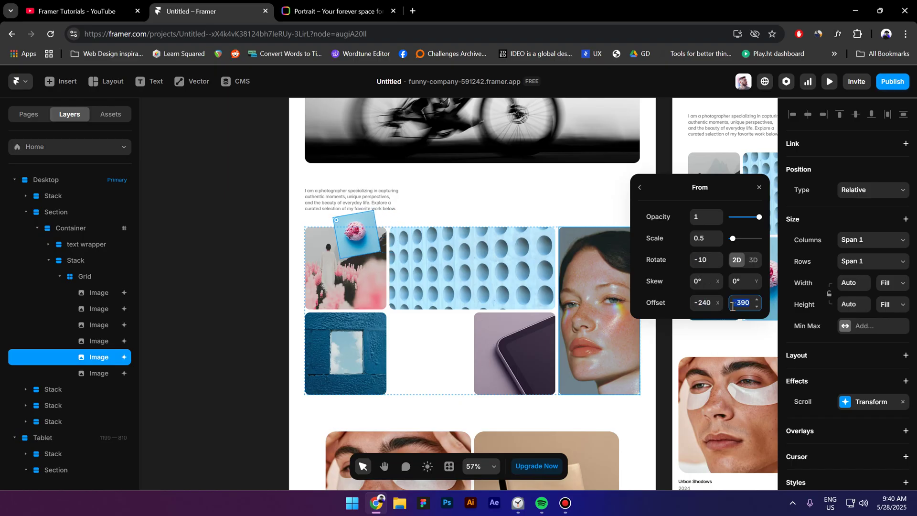
- Duplicate the image Grid inside its Stack
{"action": "left_click", "coordinate": [97, 281]}
{"action": "left_click", "coordinate": [210, 297]}
{"action": "left_click", "coordinate": [83, 278]}
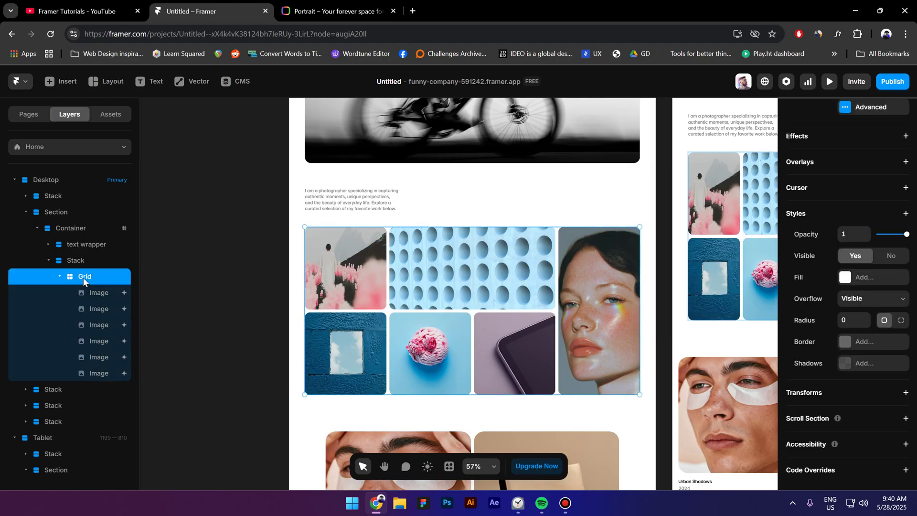
{"action": "key", "text": "ctrl+d"}
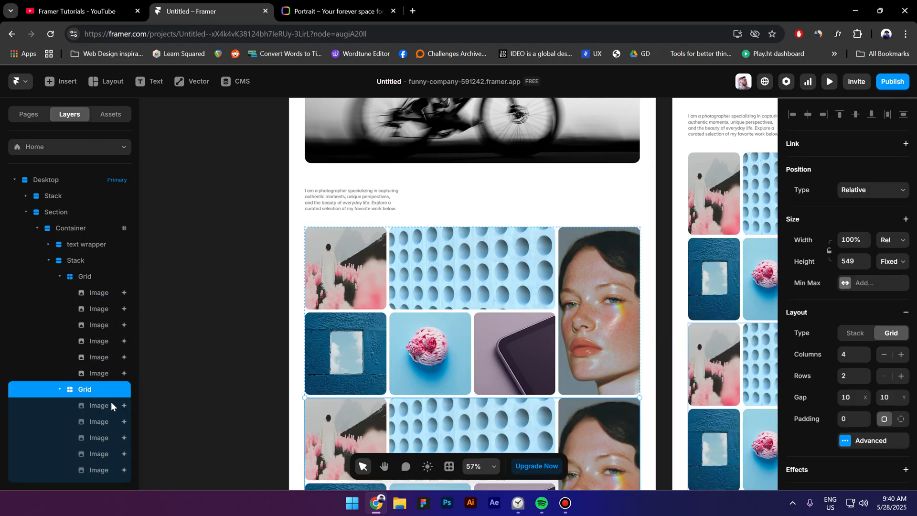
- Remove the Scroll Transform effect from all six images in the duplicated grid
{"action": "scroll", "coordinate": [111, 406], "scroll_direction": "down", "scroll_amount": 1}
{"action": "left_click", "coordinate": [110, 356]}
{"action": "left_click", "coordinate": [109, 430], "text": "shift"}
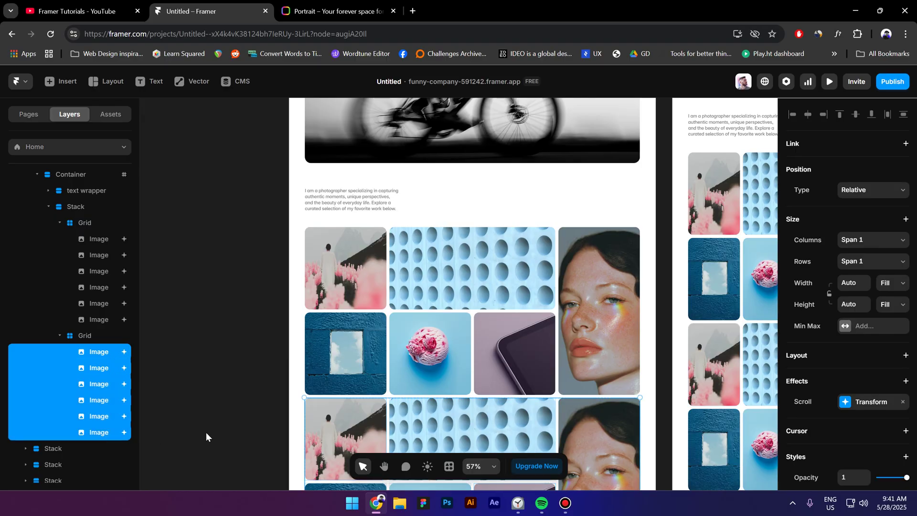
{"action": "left_click", "coordinate": [902, 402]}
{"action": "scroll", "coordinate": [875, 405], "scroll_direction": "down", "scroll_amount": 3}
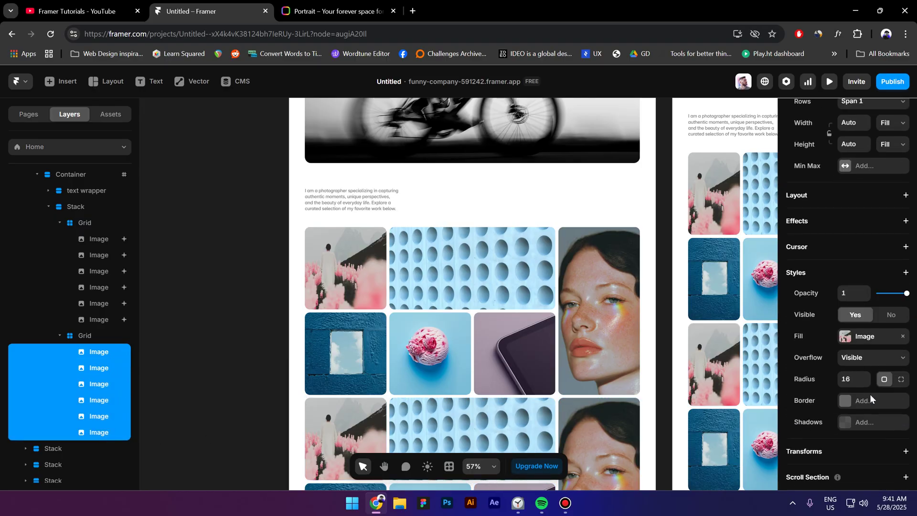
- Replace the image fills of the duplicated grid's six frames with a solid light grey, EDEDED
{"action": "left_click", "coordinate": [860, 337]}
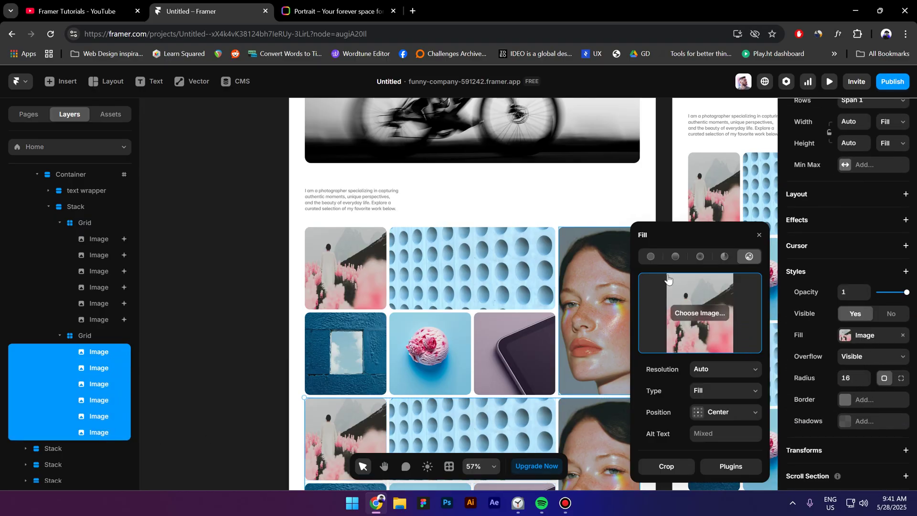
{"action": "left_click", "coordinate": [651, 256]}
{"action": "scroll", "coordinate": [465, 371], "scroll_direction": "down", "scroll_amount": 1}
{"action": "scroll", "coordinate": [464, 371], "scroll_direction": "down", "scroll_amount": 1}
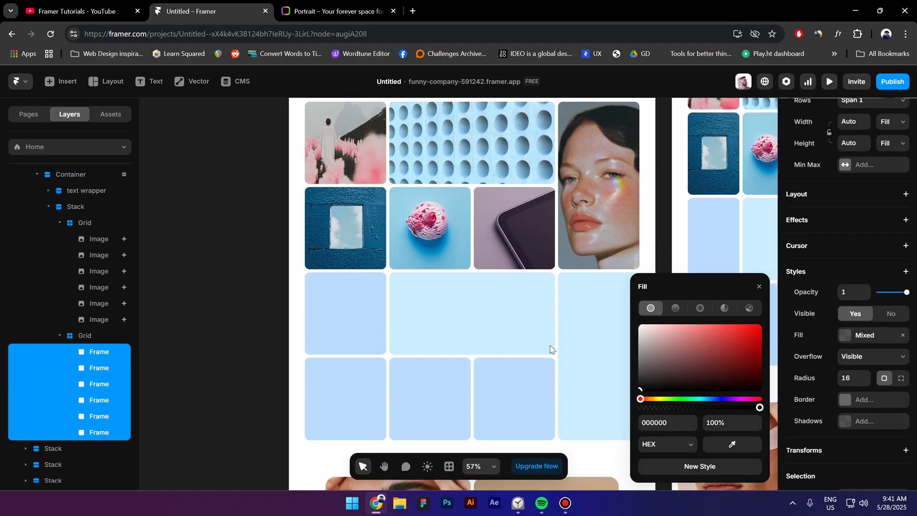
{"action": "left_click_drag", "start_coordinate": [633, 333], "coordinate": [626, 329]}
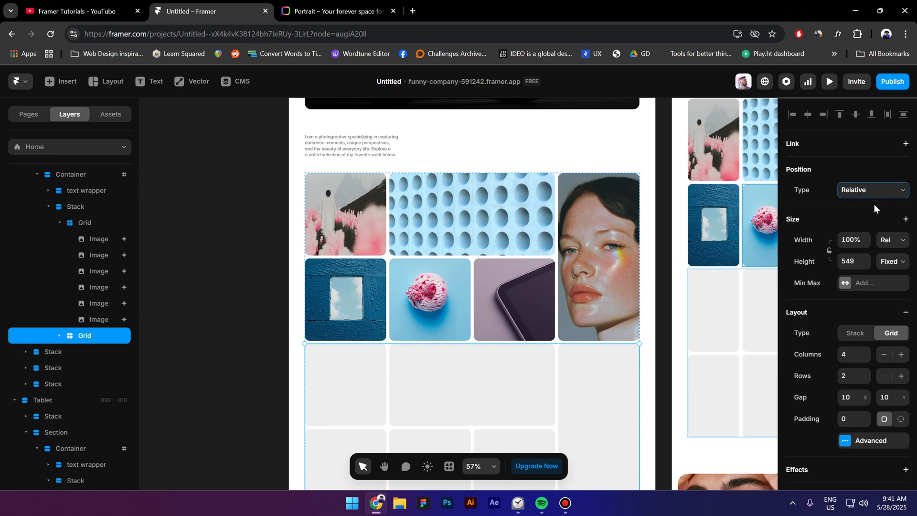
- Change the grey placeholder grid's position type to Absolute and overlay it on the image grid
{"action": "left_click", "coordinate": [876, 191]}
{"action": "left_click", "coordinate": [867, 205]}
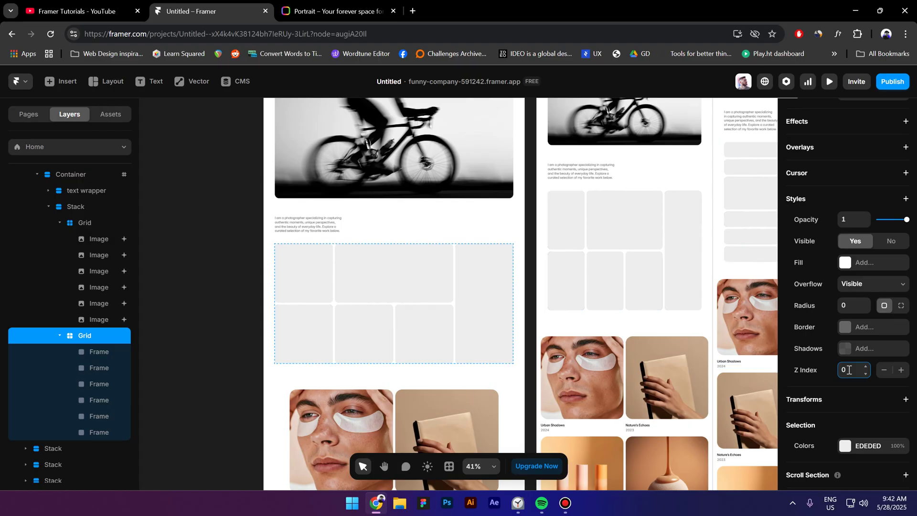
- Add a Z Index of 1 to the original image Grid so its photos stack above the grey placeholder grid
{"action": "left_click", "coordinate": [78, 224]}
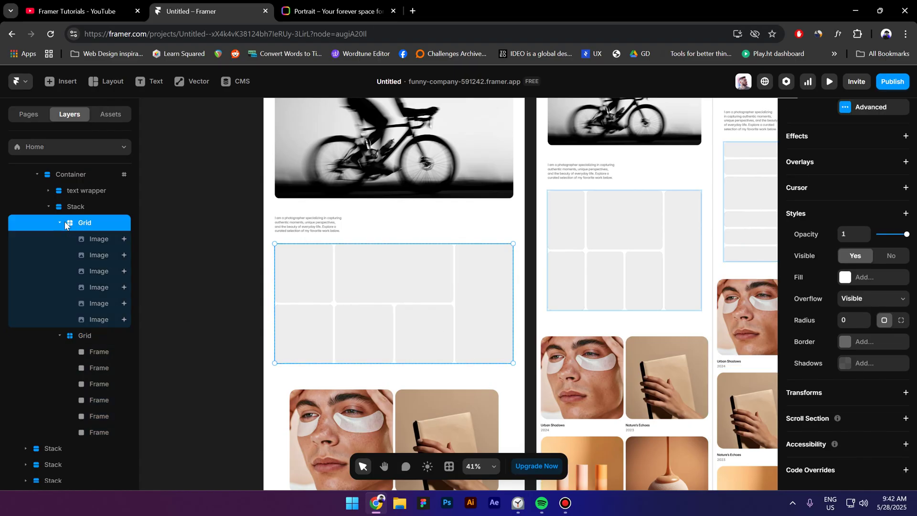
{"action": "left_click", "coordinate": [63, 223]}
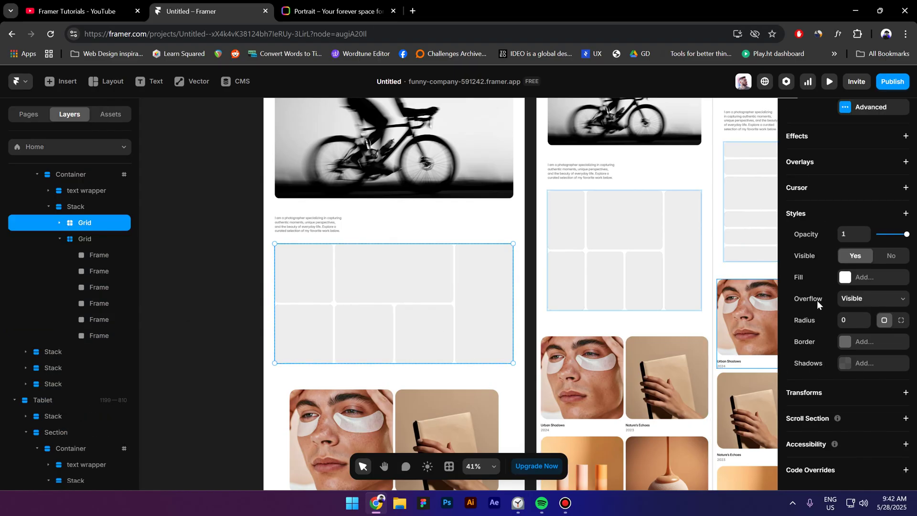
{"action": "scroll", "coordinate": [817, 300], "scroll_direction": "up", "scroll_amount": 1}
{"action": "left_click", "coordinate": [817, 266]}
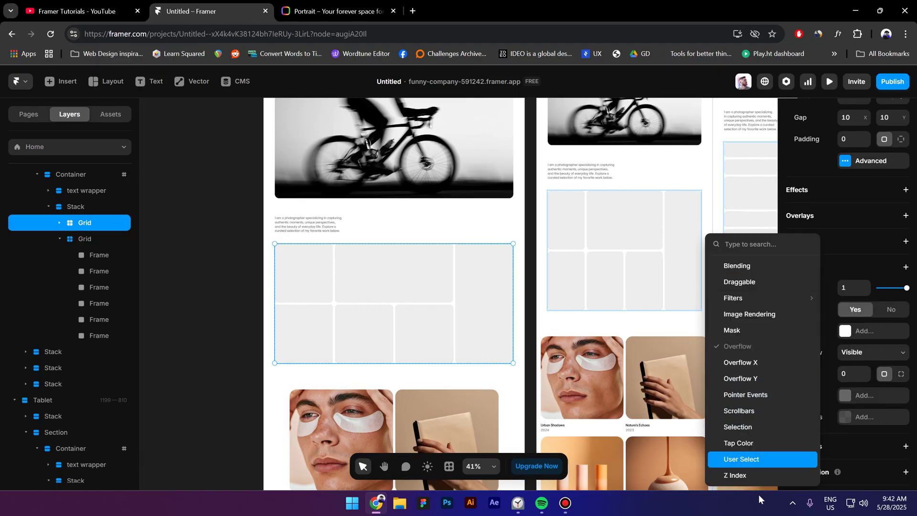
{"action": "left_click", "coordinate": [755, 475]}
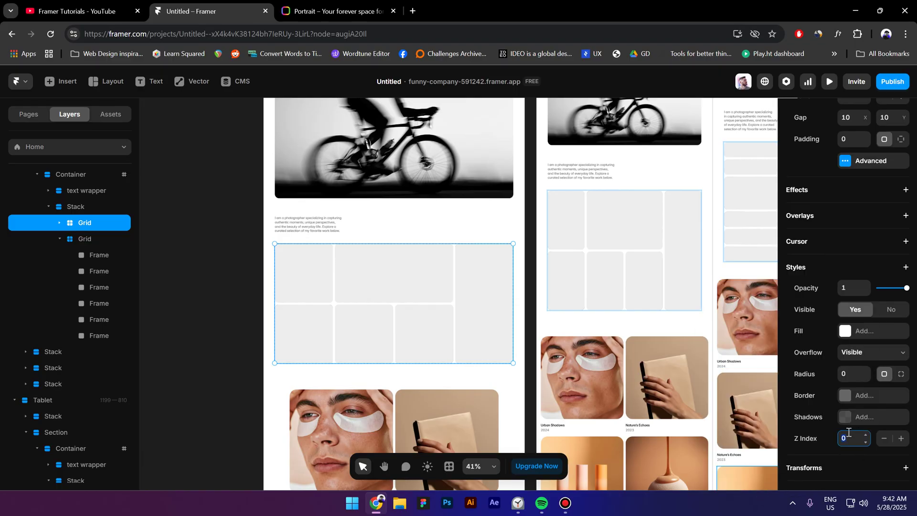
{"action": "type", "text": "1"}
- Preview the Desktop breakpoint and scroll through the image grid to check the photos' scroll animation over the placeholders
{"action": "scroll", "coordinate": [193, 382], "scroll_direction": "down", "scroll_amount": 5}
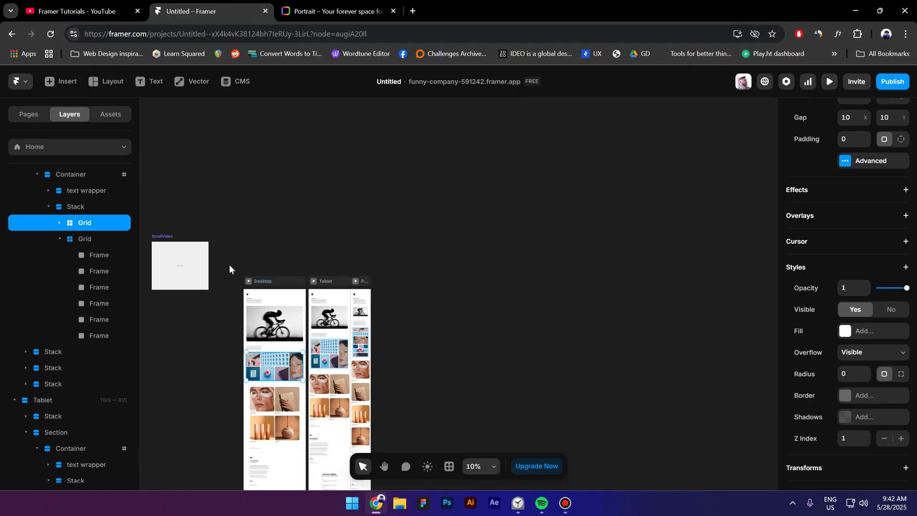
{"action": "left_click", "coordinate": [248, 280]}
{"action": "scroll", "coordinate": [250, 280], "scroll_direction": "down", "scroll_amount": 8}
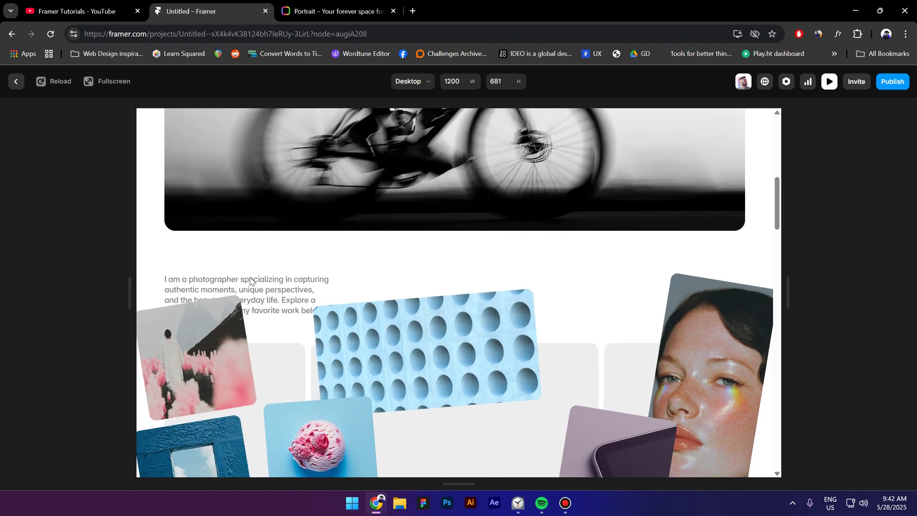
{"action": "scroll", "coordinate": [250, 280], "scroll_direction": "down", "scroll_amount": 6}
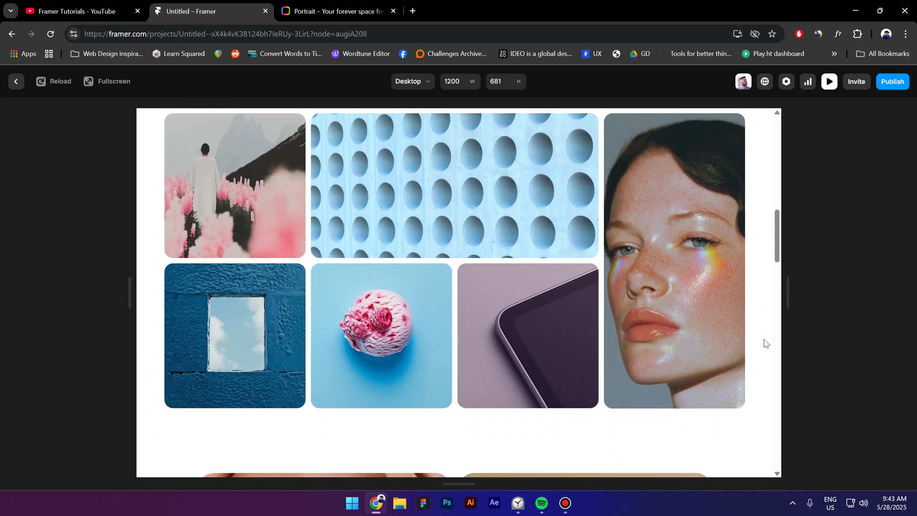
- Narrow the preview to the Phone layout, about 724 px wide, and check the grid's scroll animation there
{"action": "left_click_drag", "start_coordinate": [791, 340], "coordinate": [662, 348]}
{"action": "scroll", "coordinate": [427, 357], "scroll_direction": "up", "scroll_amount": 5}
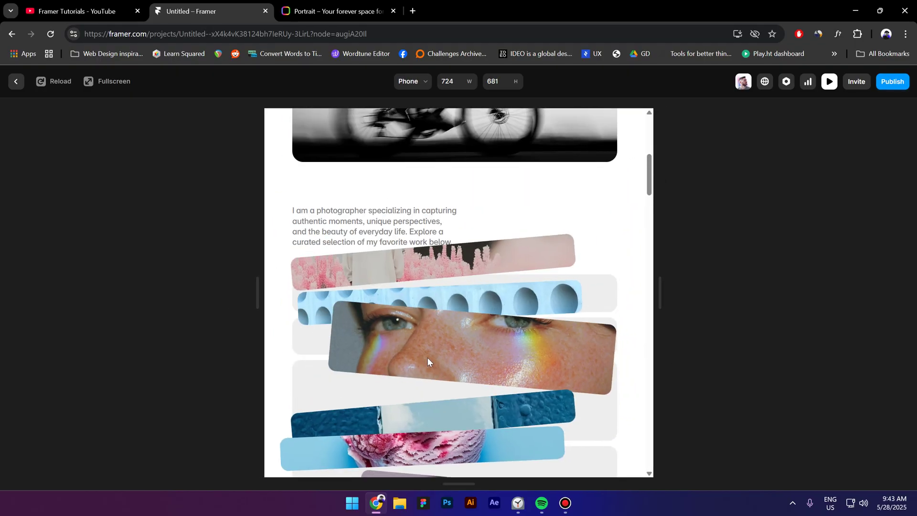
{"action": "scroll", "coordinate": [428, 337], "scroll_direction": "up", "scroll_amount": 5}
{"action": "scroll", "coordinate": [426, 323], "scroll_direction": "down", "scroll_amount": 6}
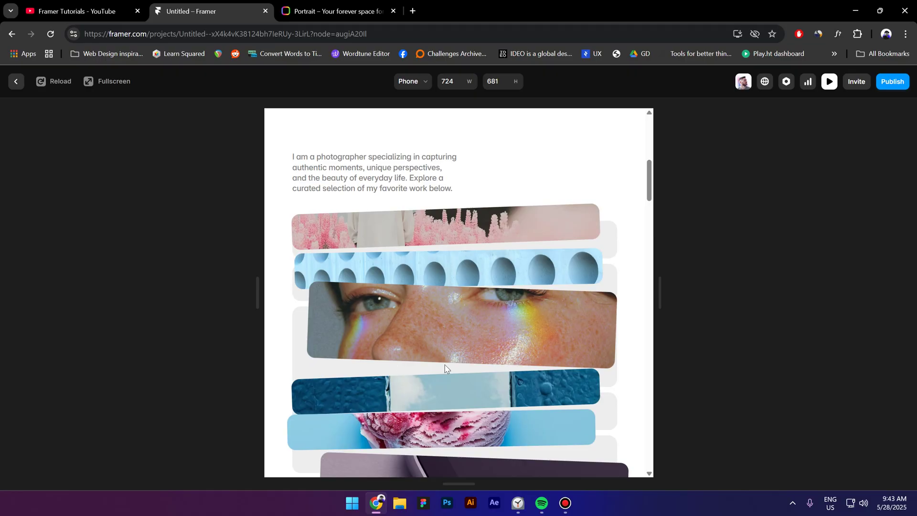
{"action": "scroll", "coordinate": [471, 249], "scroll_direction": "up", "scroll_amount": 5}
{"action": "scroll", "coordinate": [425, 237], "scroll_direction": "down", "scroll_amount": 3}
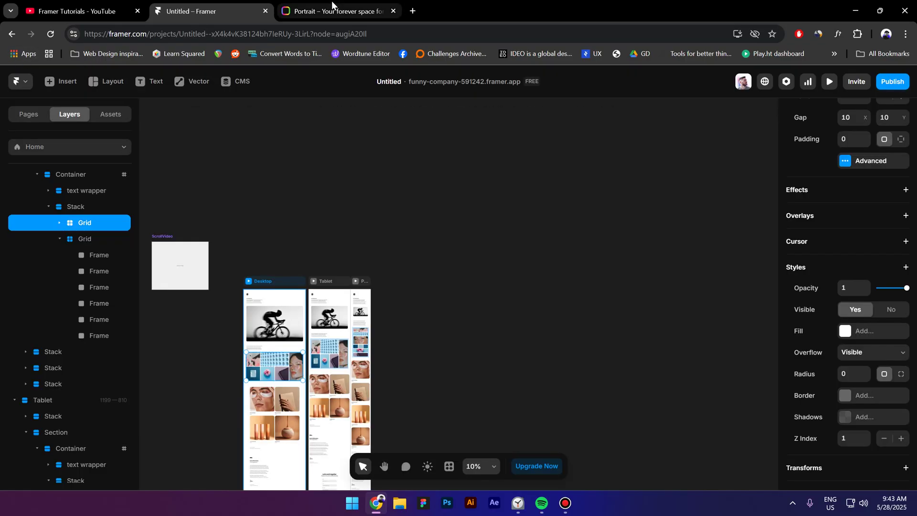
- Switch to the Portrait website and examine its scattered image grid's scroll animation for comparison
{"action": "left_click", "coordinate": [331, 1]}
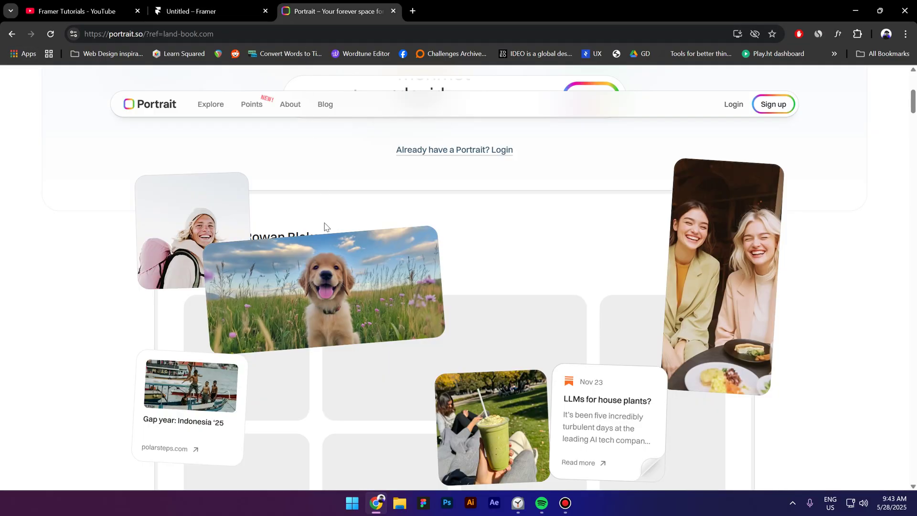
{"action": "scroll", "coordinate": [399, 245], "scroll_direction": "down", "scroll_amount": 4}
{"action": "scroll", "coordinate": [428, 245], "scroll_direction": "up", "scroll_amount": 3}
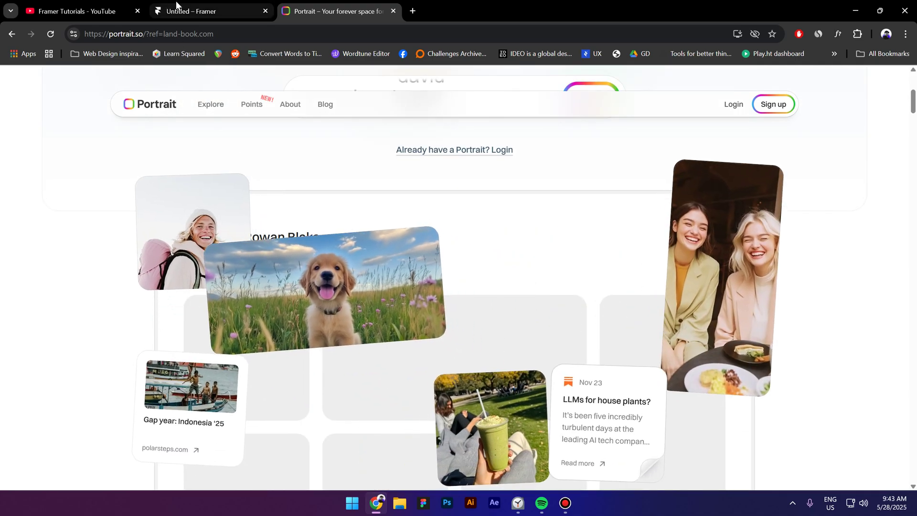
- Return to the Framer project and preview the Desktop page again, scrolling towards the animated image grid
{"action": "left_click", "coordinate": [191, 11]}
{"action": "left_click", "coordinate": [249, 281]}
{"action": "scroll", "coordinate": [284, 311], "scroll_direction": "down", "scroll_amount": 5}
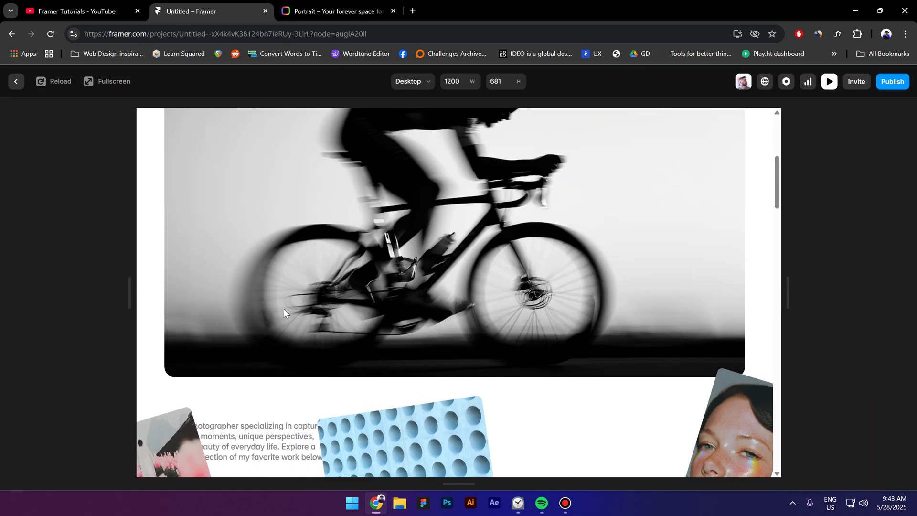